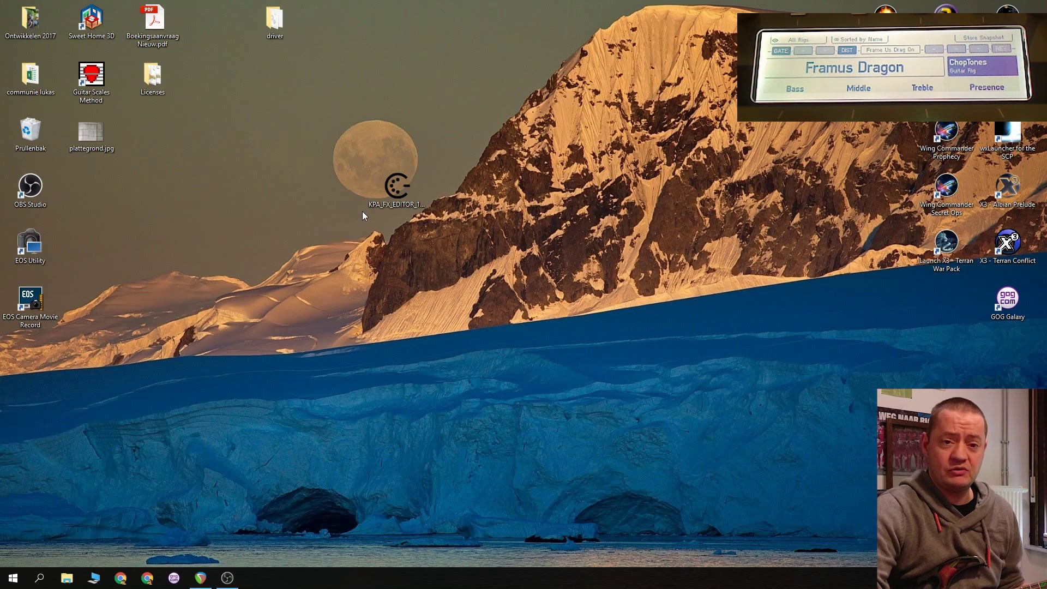
# - Launch KPA FX Editor from its desktop icon, opening on the AC Clean - SM57 rig
pyautogui.moveTo(412, 185); pyautogui.dragTo(417, 205)
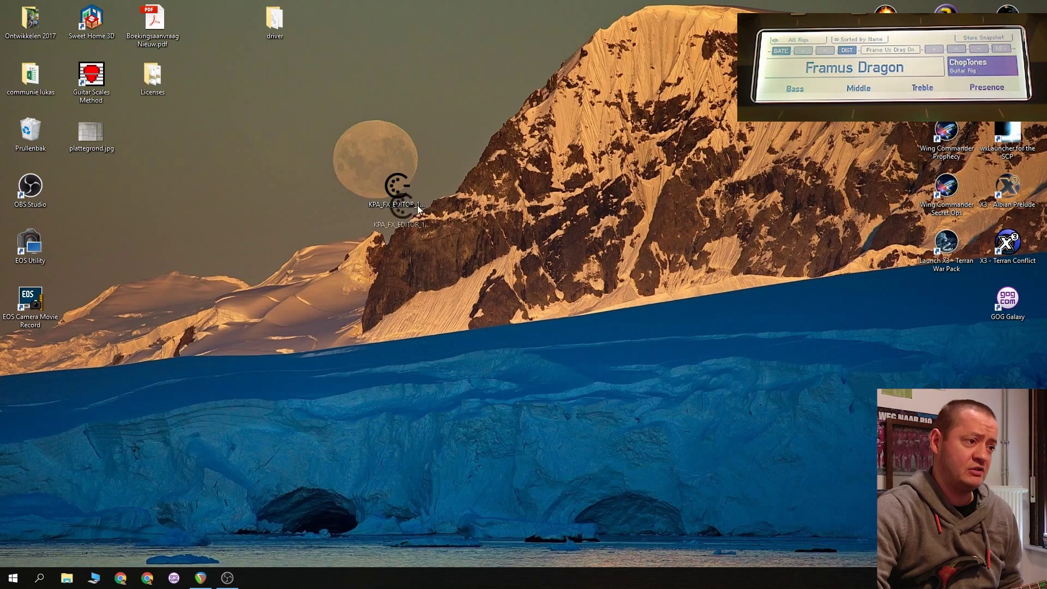
pyautogui.moveTo(395, 164); pyautogui.dragTo(375, 148)
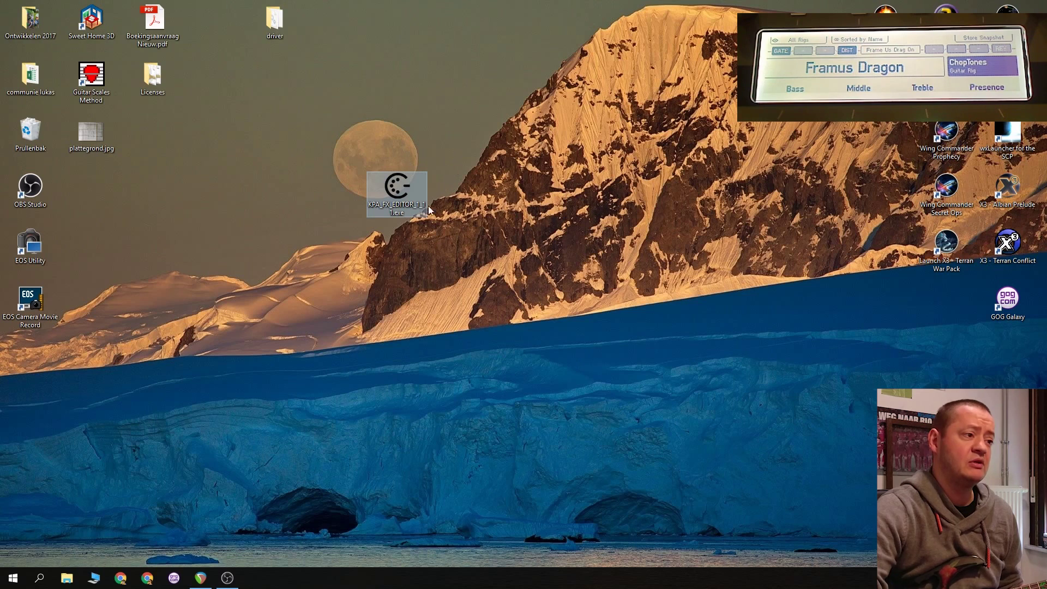
pyautogui.doubleClick(403, 191)
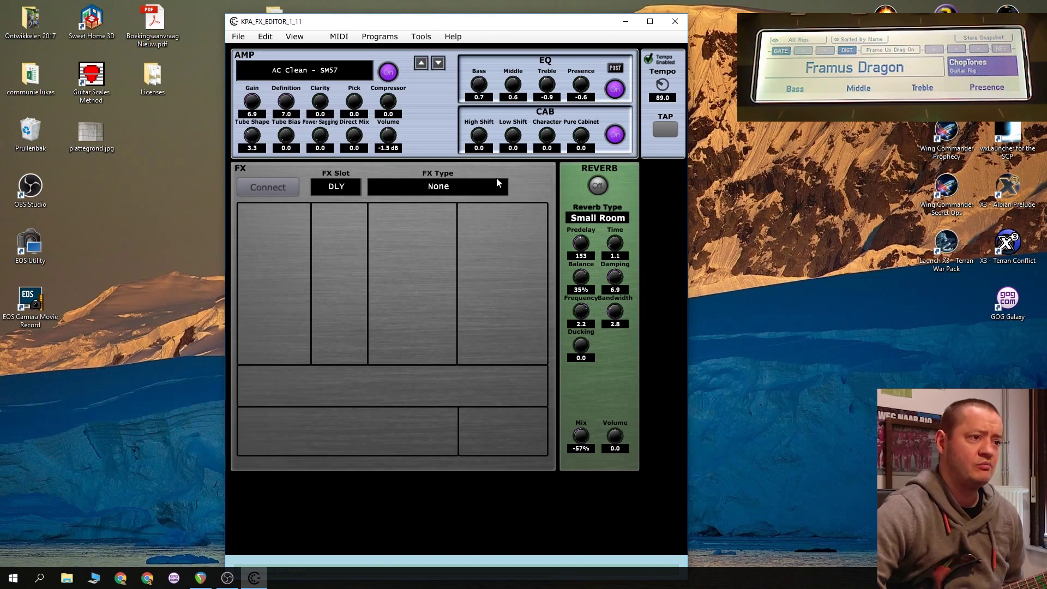
# - Launch Rig Manager and snap the FX editor left and Rig Manager right, half-screen each
pyautogui.click(3, 585)
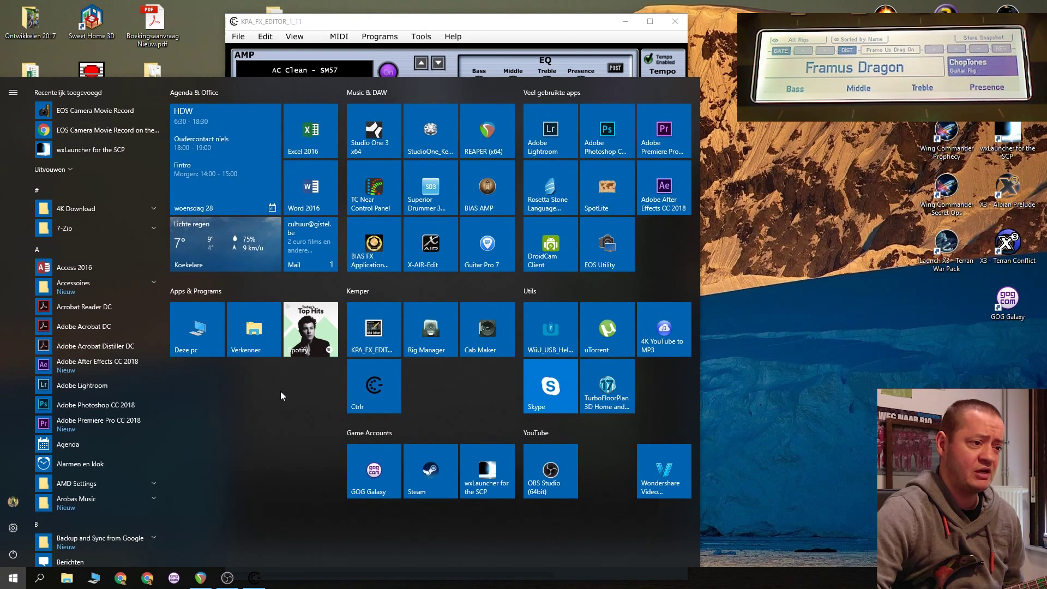
pyautogui.click(436, 338)
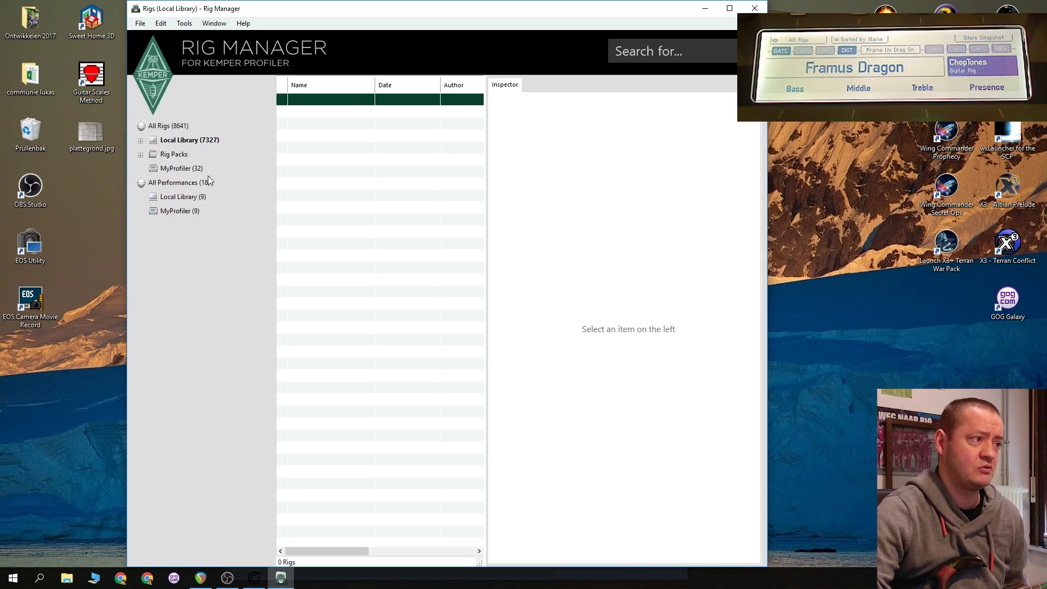
pyautogui.moveTo(363, 11); pyautogui.dragTo(552, 65)
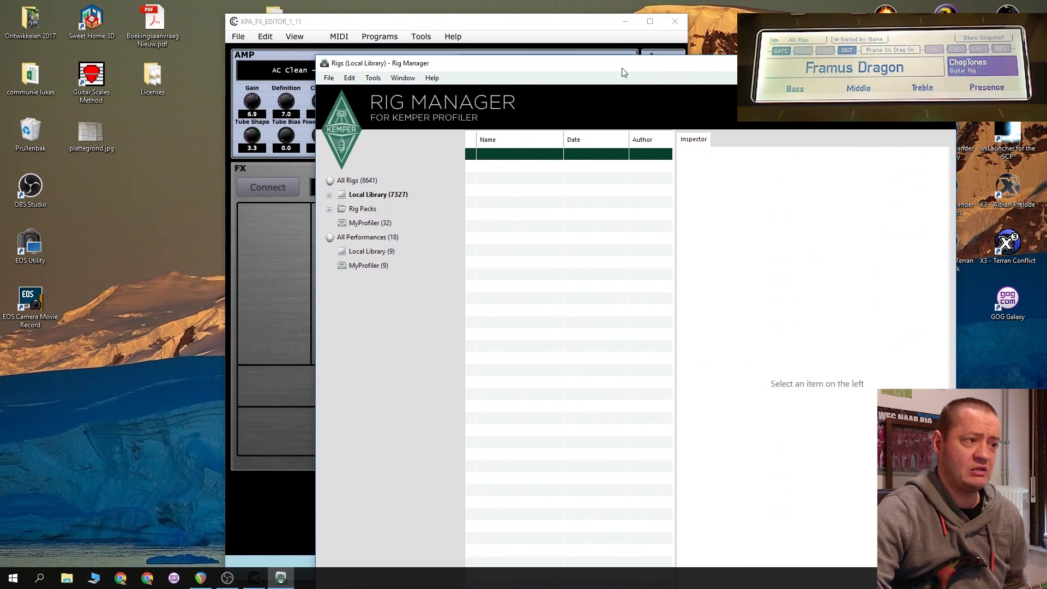
pyautogui.moveTo(506, 23); pyautogui.dragTo(1, 33)
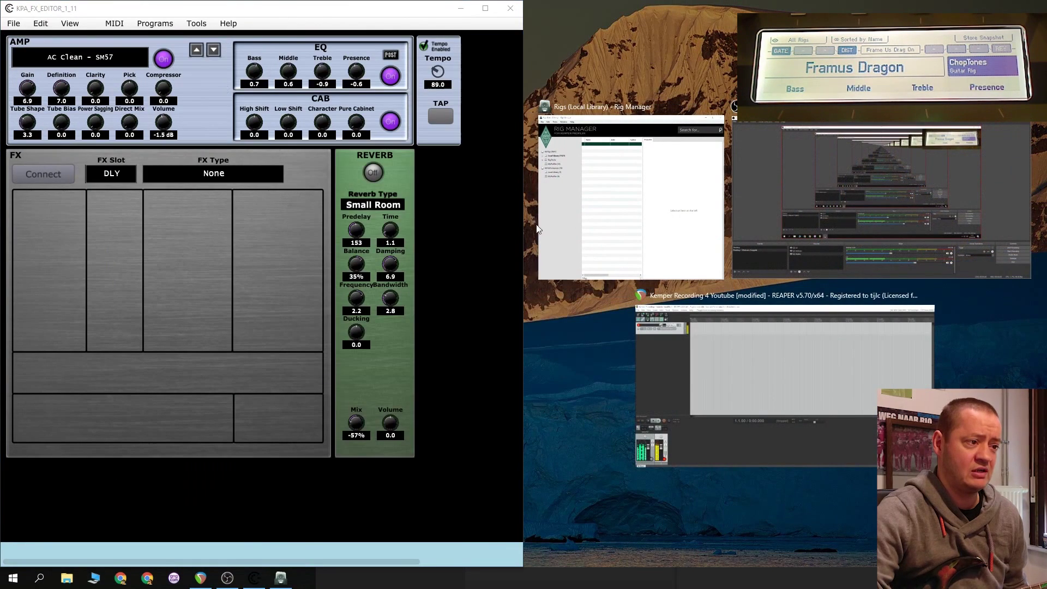
pyautogui.click(594, 227)
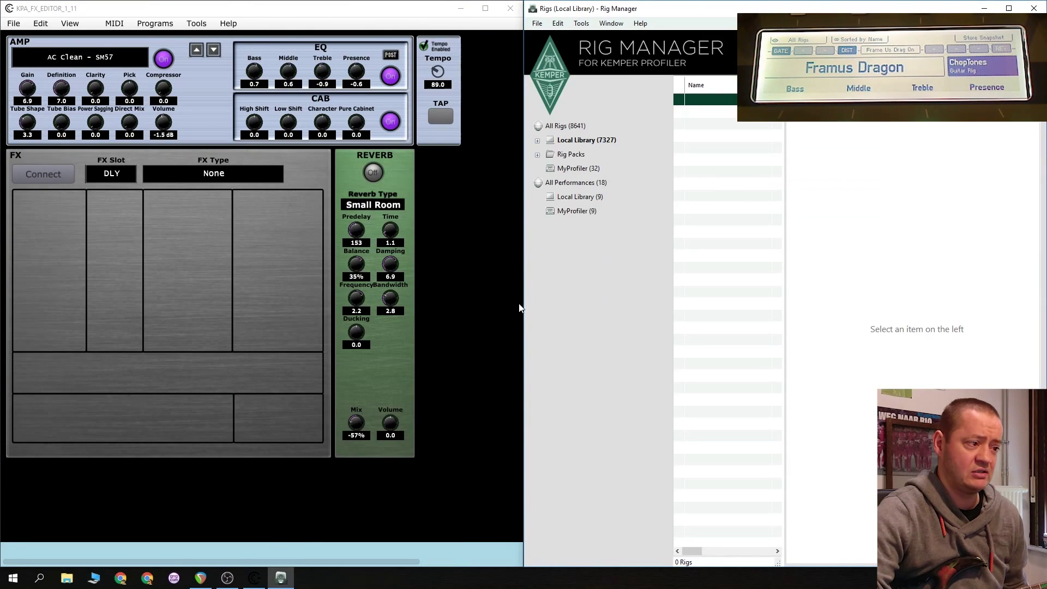
# - Widen Rig Manager and show the Chop Tones pack's 22 rigs under Rig Packs
pyautogui.moveTo(525, 308); pyautogui.dragTo(464, 304)
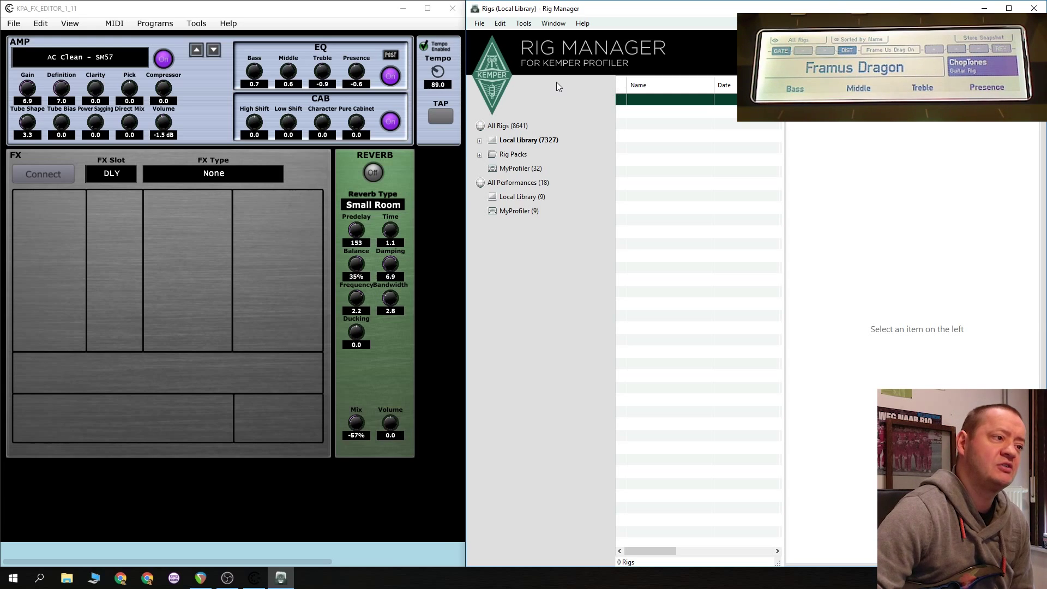
pyautogui.click(479, 154)
pyautogui.click(534, 226)
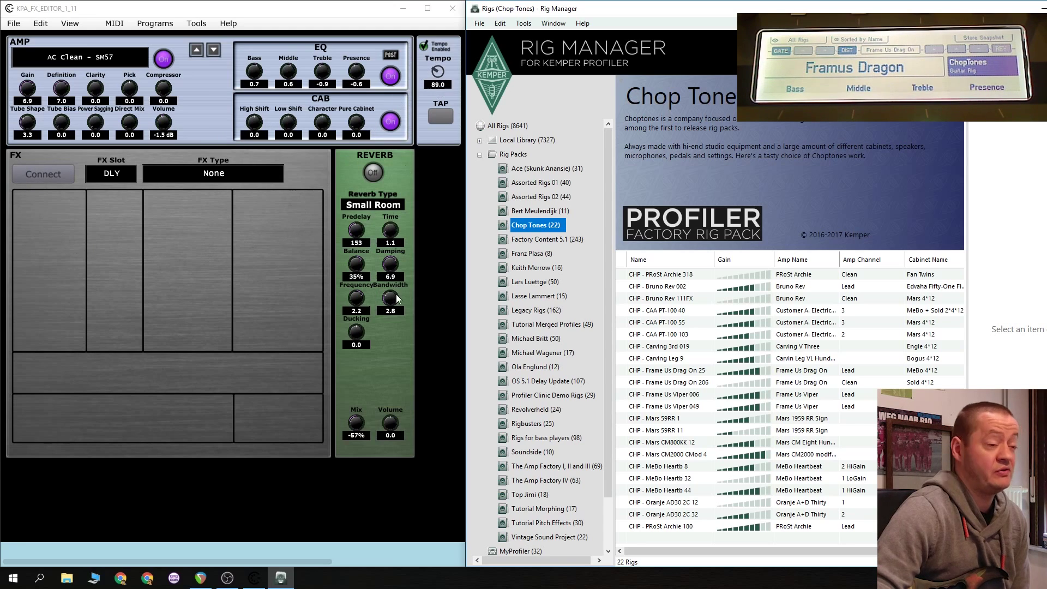
# - Check that the MIDI input device is TC Near, leaving the settings unchanged
pyautogui.click(154, 271)
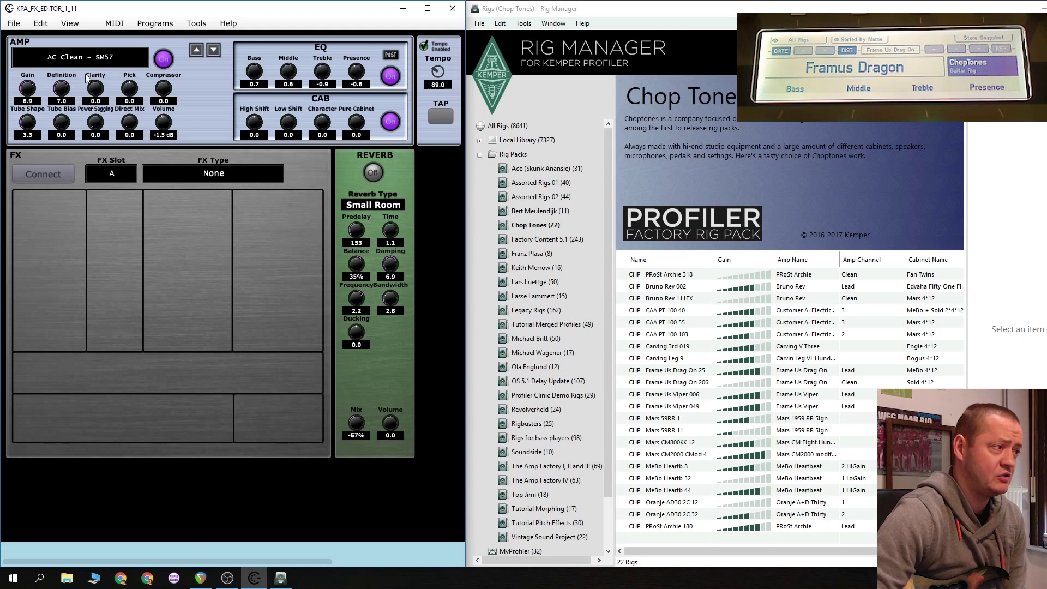
pyautogui.click(112, 24)
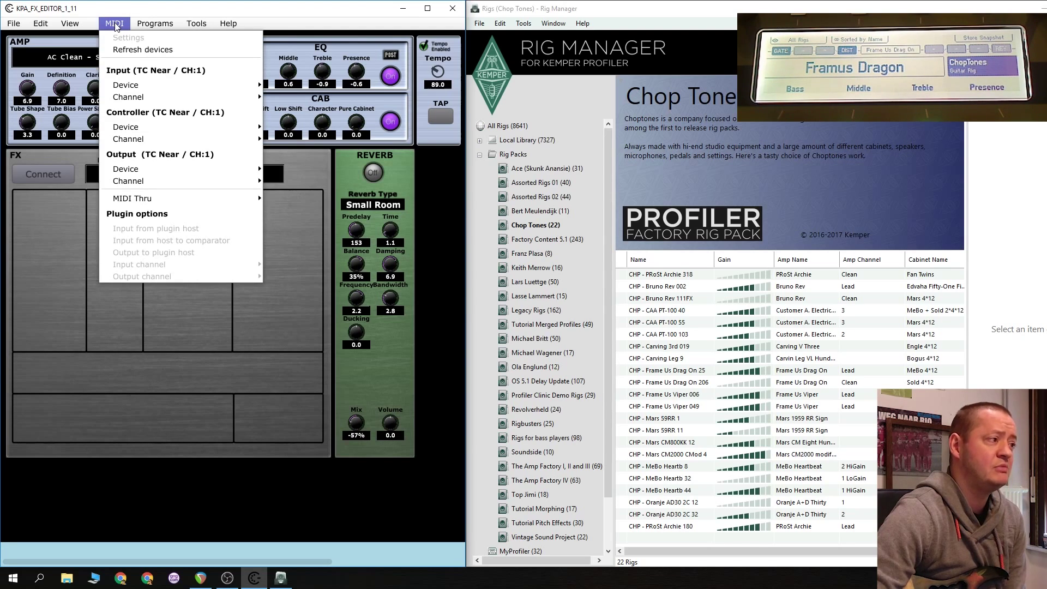
pyautogui.moveTo(124, 86)
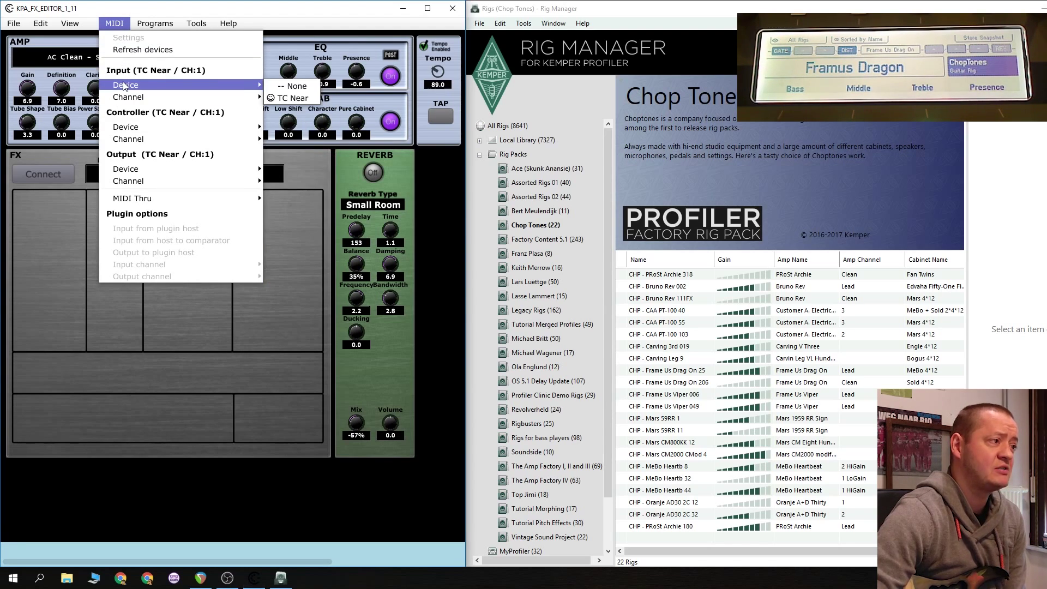
pyautogui.click(135, 258)
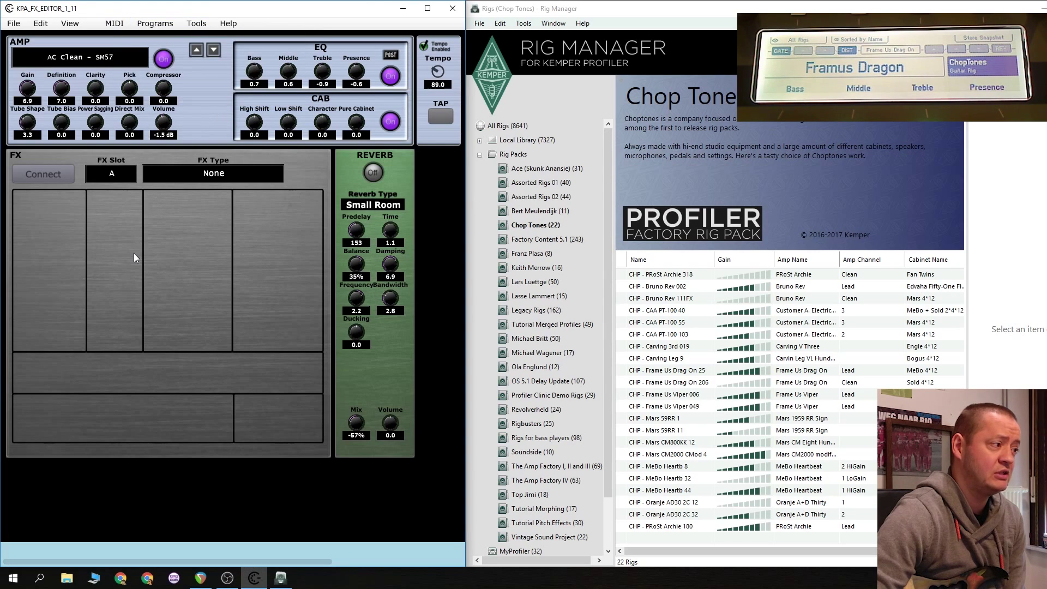
# - Connect the editor to the Profiler and review FX slot A, showing Noise Gate 4:1
pyautogui.click(44, 174)
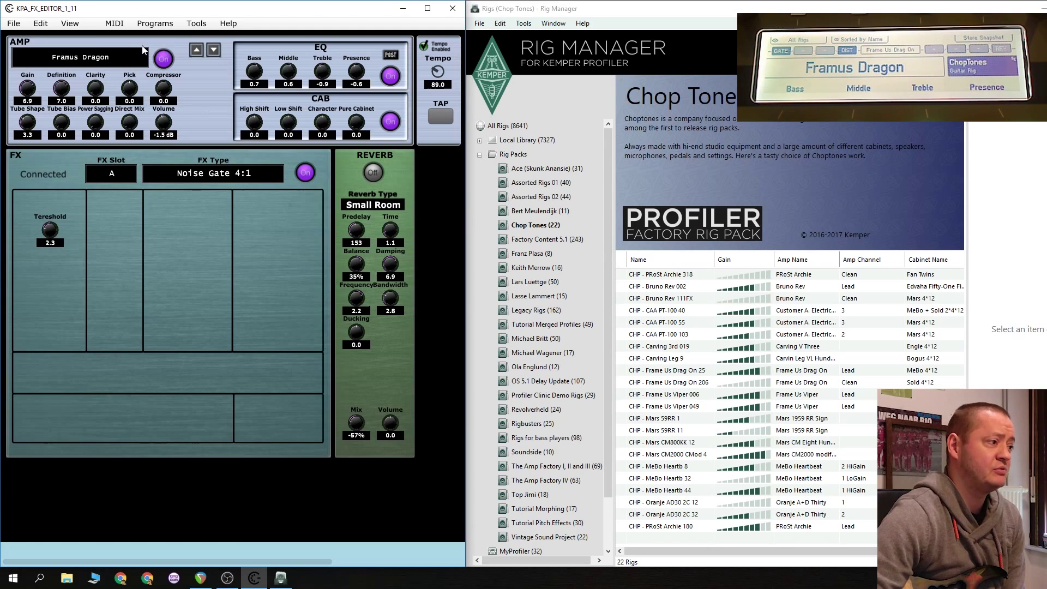
pyautogui.click(116, 180)
pyautogui.click(222, 221)
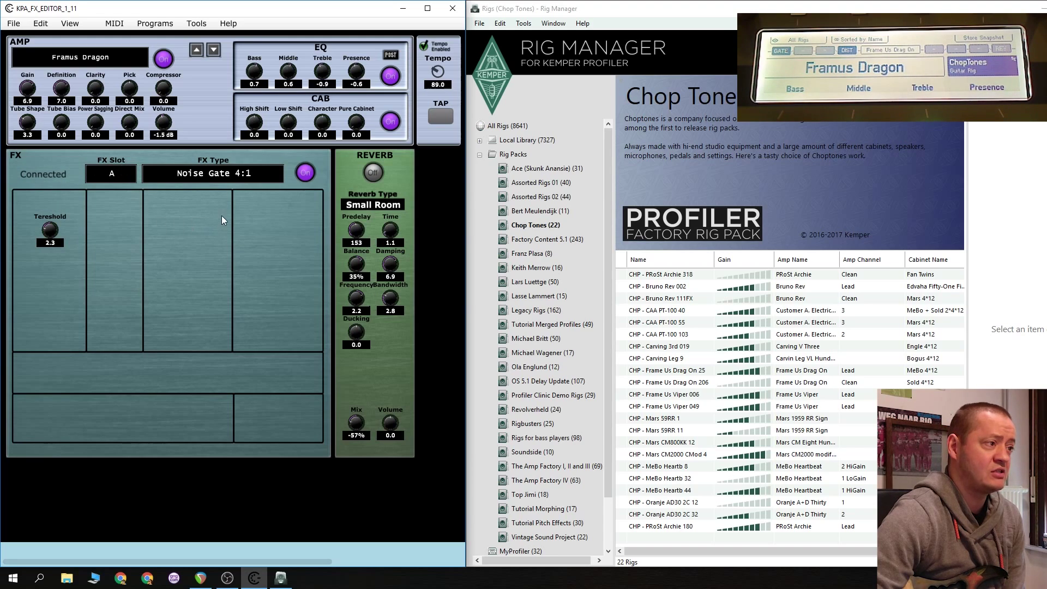
# - Load the CHP - Frame Us Drag On 25 rig, then switch to REAPER
pyautogui.click(665, 376)
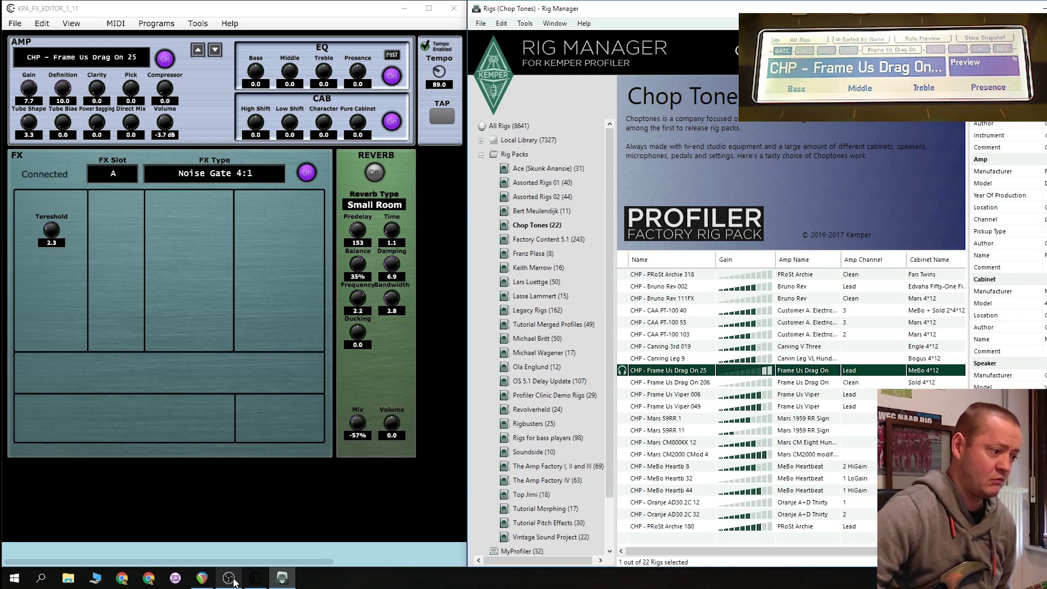
pyautogui.click(202, 578)
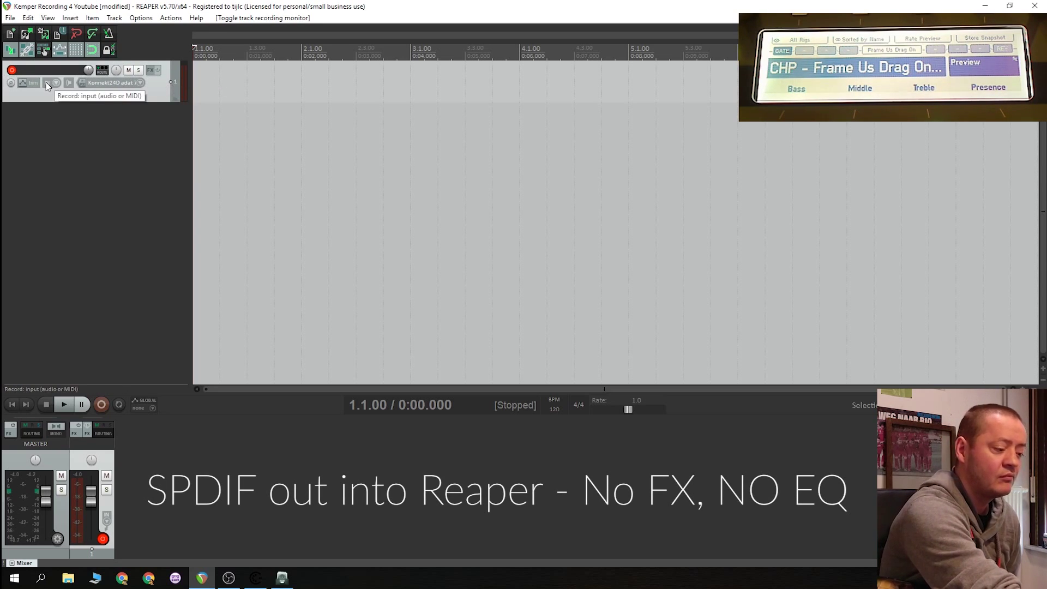
# - Record a roughly 7-second SPDIF take on the armed REAPER track with Ctrl+R
pyautogui.hotkey('ctrl', 'r')
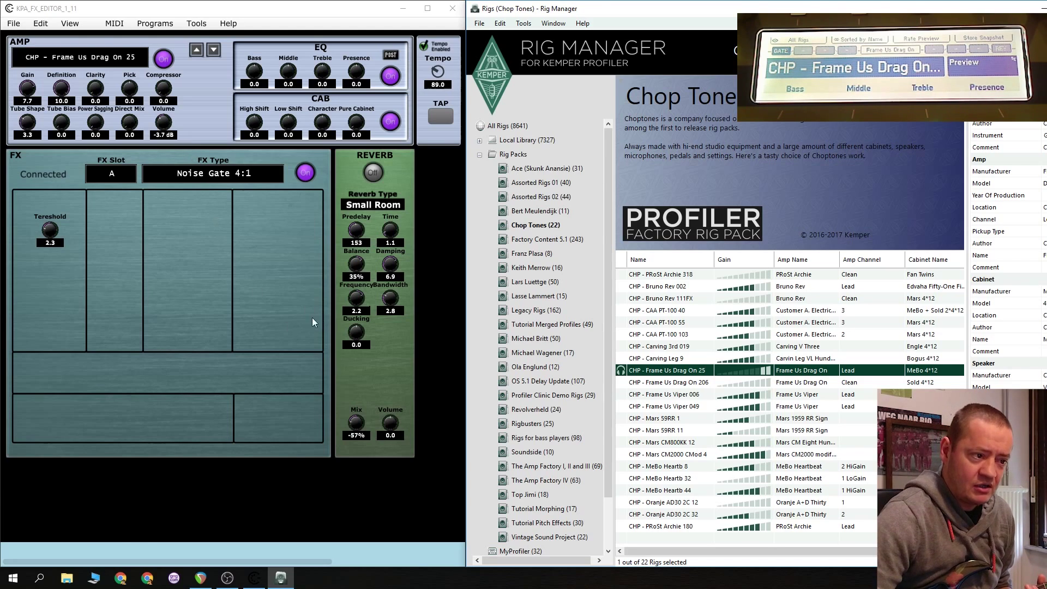
# - Audition the CHP - Frame Us Viper 006 rig, then load CHP - Frame Us Viper 049
pyautogui.click(641, 394)
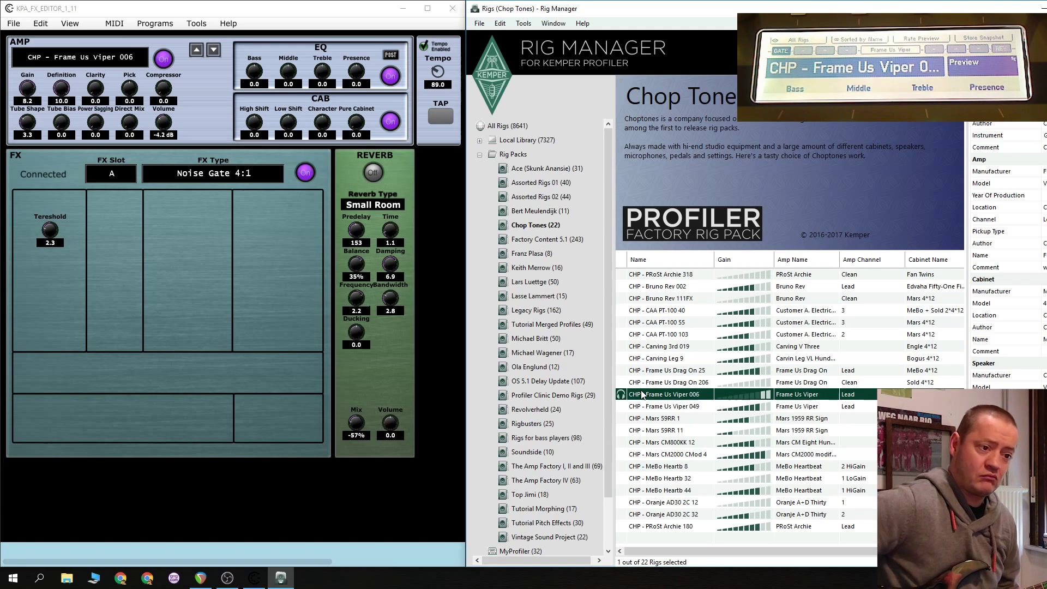
pyautogui.click(696, 409)
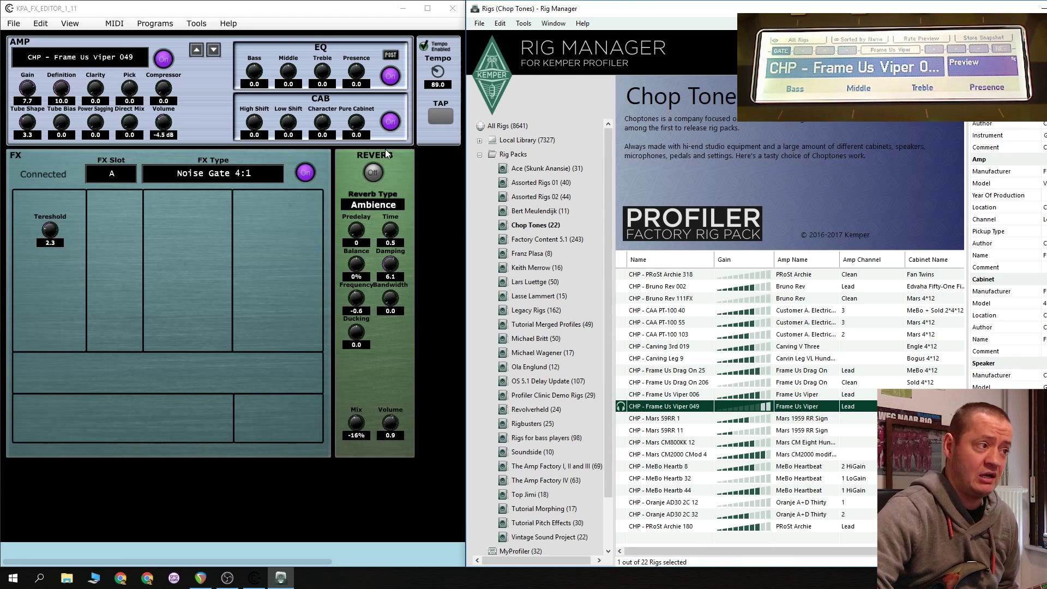
# - Lower EQ Presence to -1.5, Treble to -0.8 and amp Definition from 10.0 to 7.7
pyautogui.click(357, 76)
pyautogui.moveTo(357, 74); pyautogui.dragTo(357, 87)
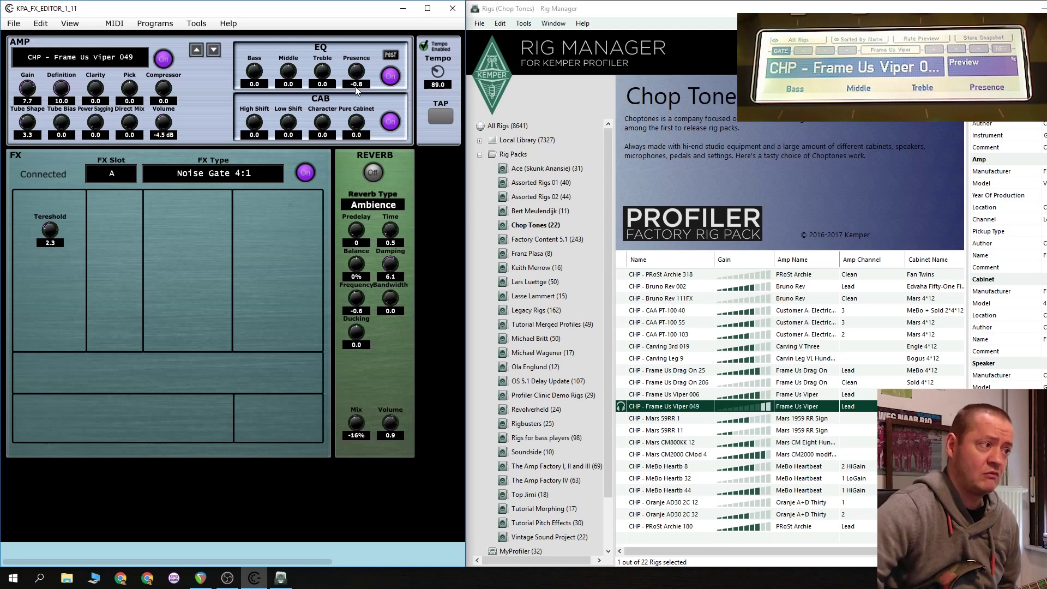
pyautogui.moveTo(358, 73); pyautogui.dragTo(356, 85)
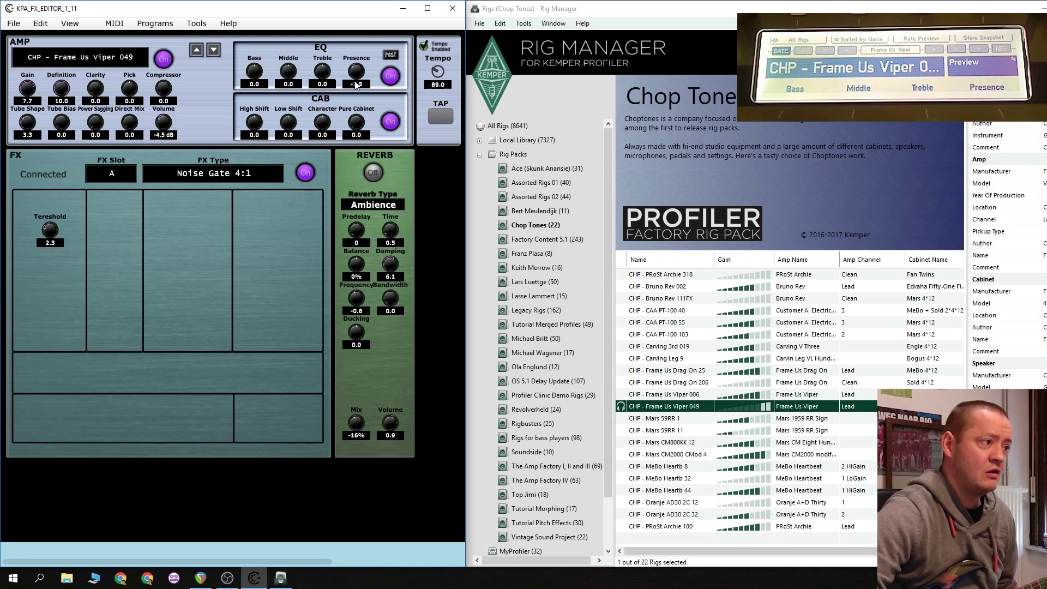
pyautogui.moveTo(323, 74); pyautogui.dragTo(323, 90)
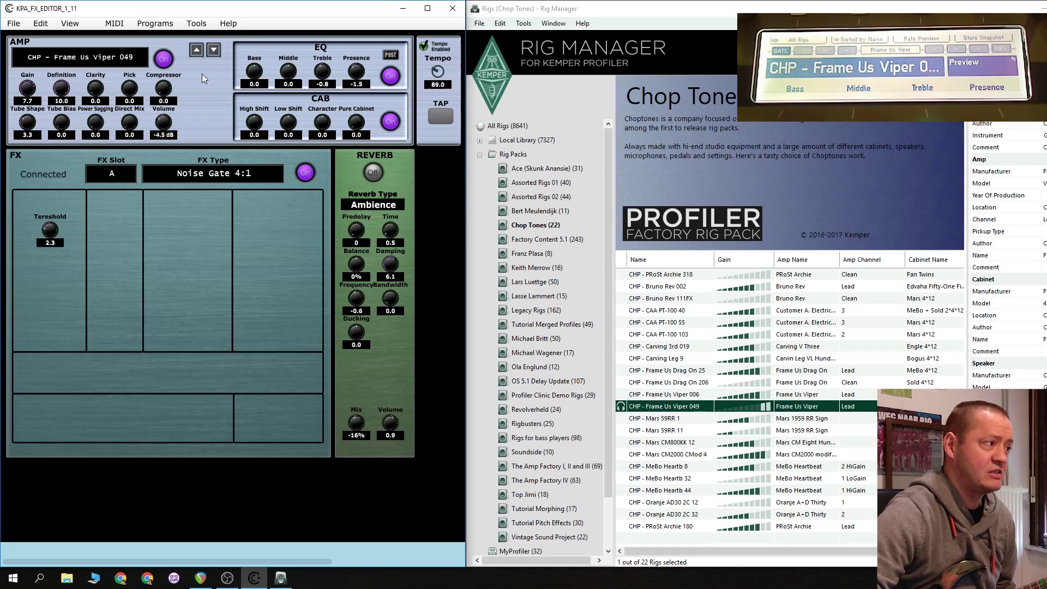
pyautogui.moveTo(59, 91); pyautogui.dragTo(64, 126)
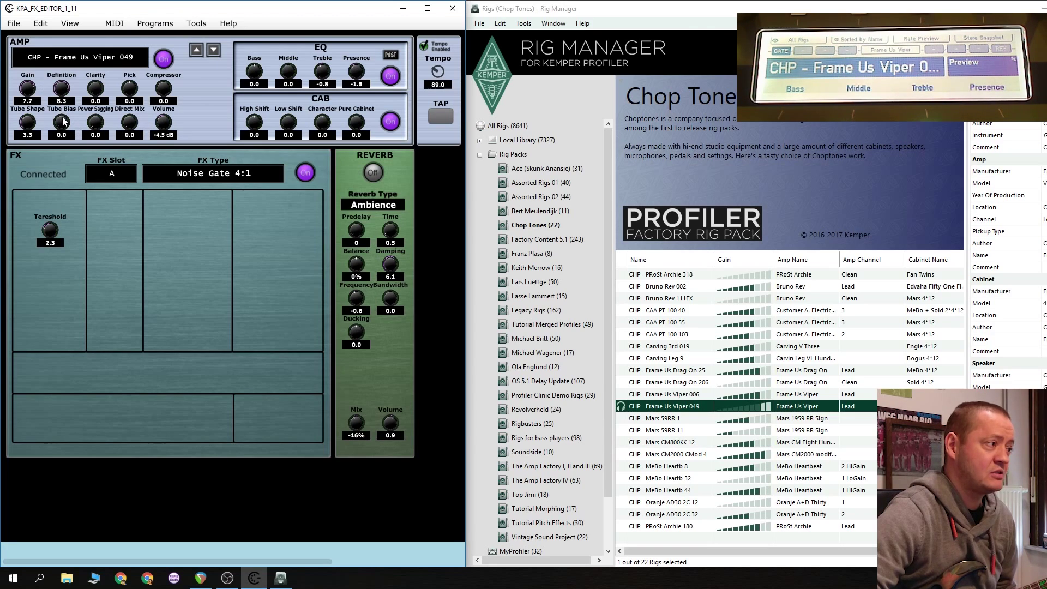
pyautogui.scroll(-1, 65, 100)
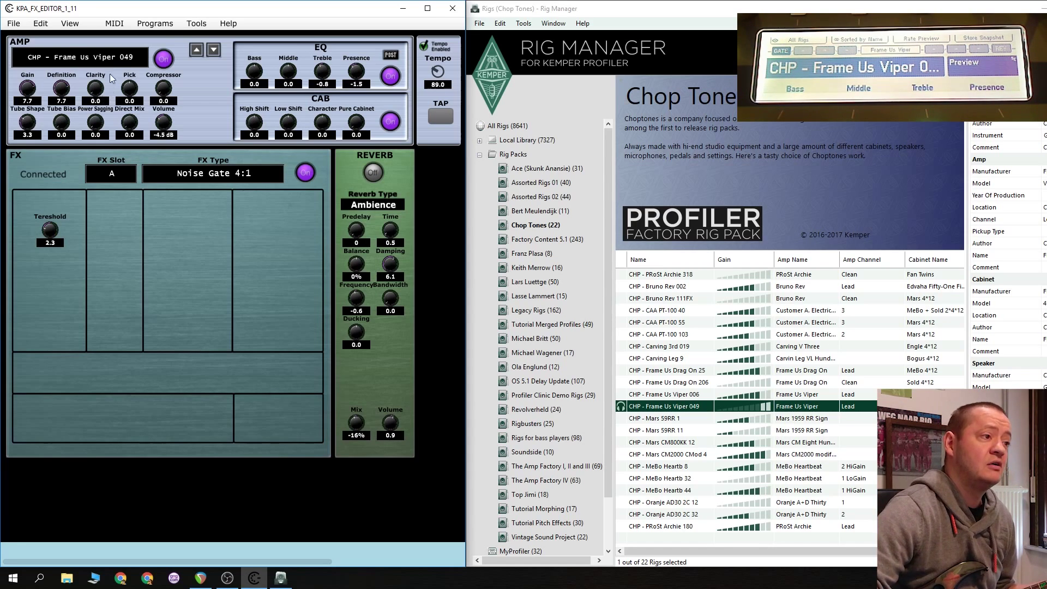
# - Fine-tune the Viper 049 rig to Definition 6.3, Treble -1.3 and Middle 1.9
pyautogui.scroll(1, 260, 72)
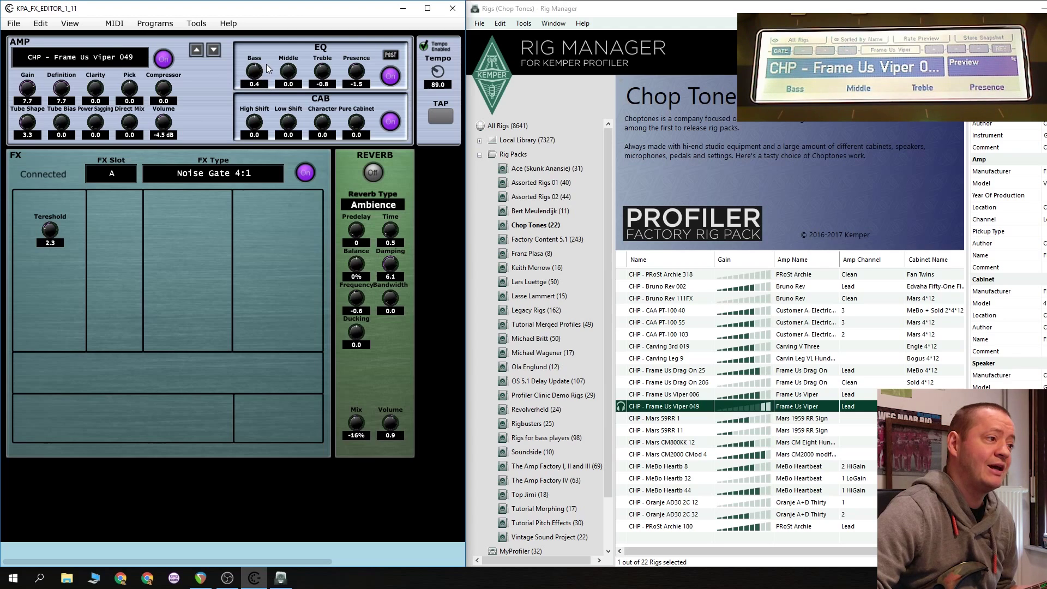
pyautogui.scroll(4, 266, 64)
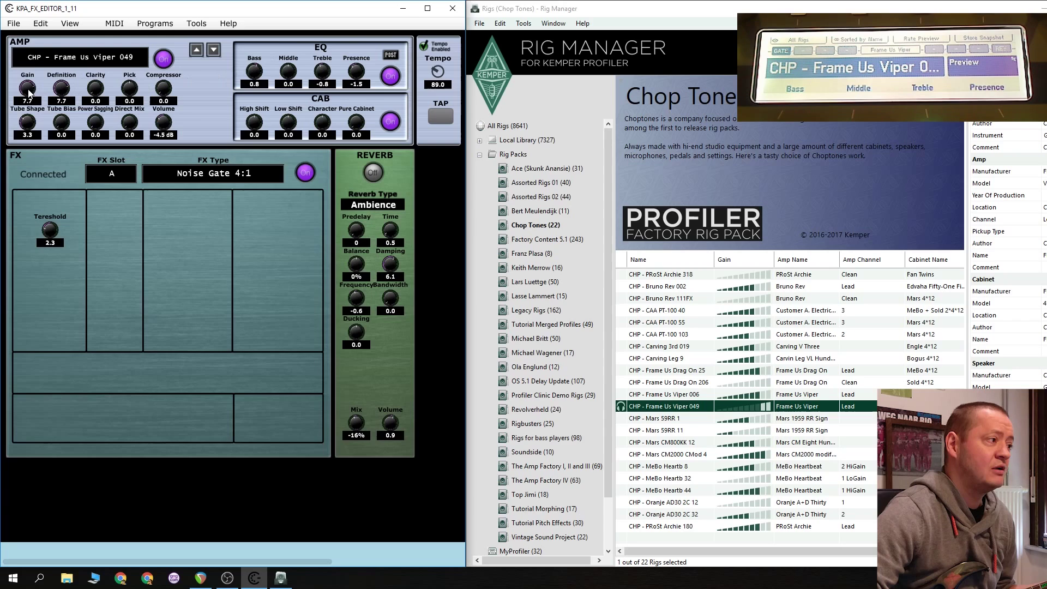
pyautogui.scroll(-8, 64, 89)
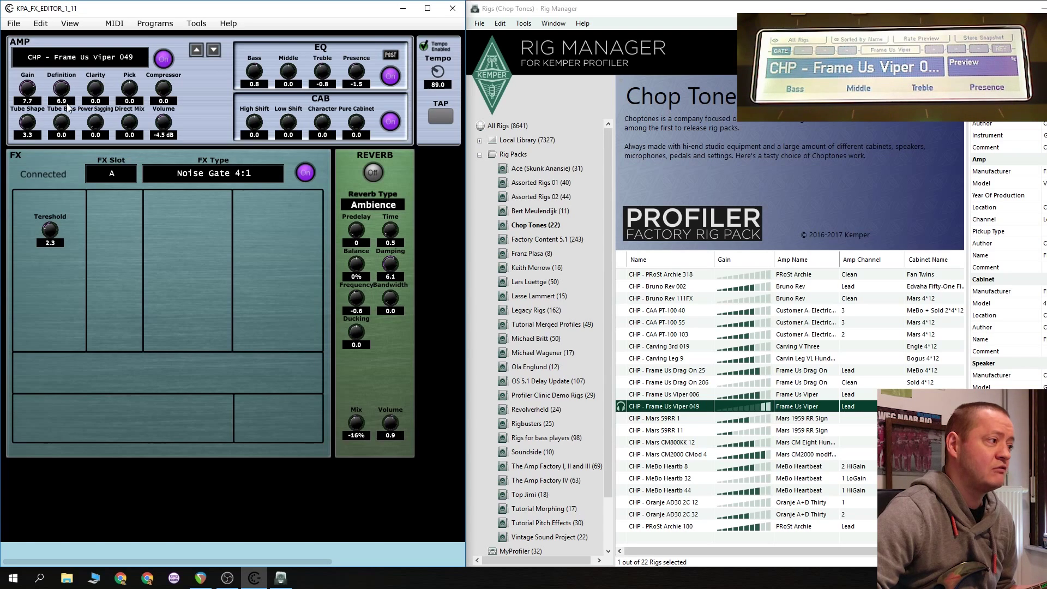
pyautogui.scroll(-6, 69, 106)
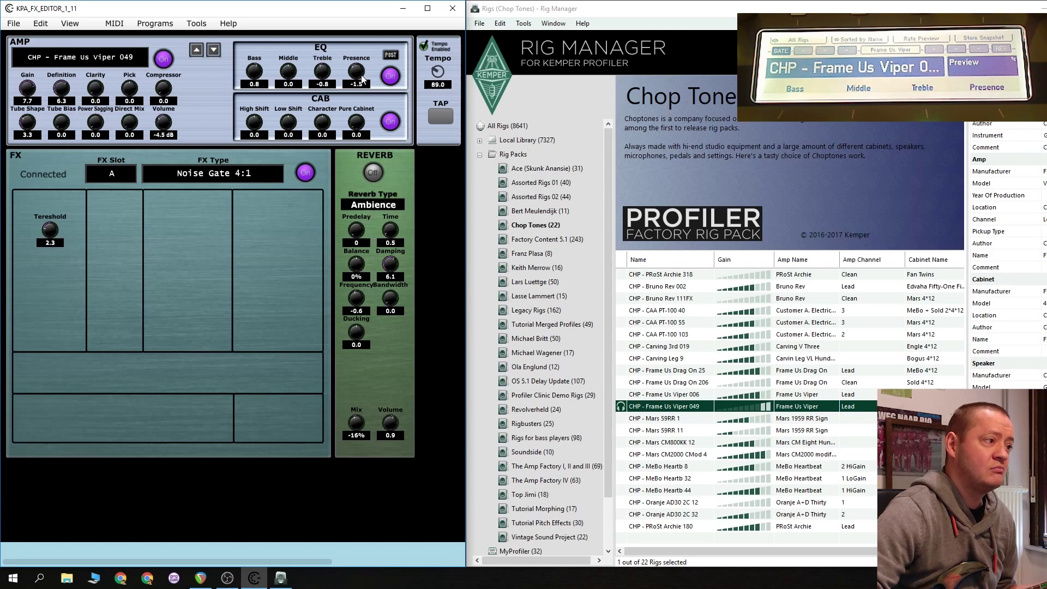
pyautogui.scroll(-5, 321, 79)
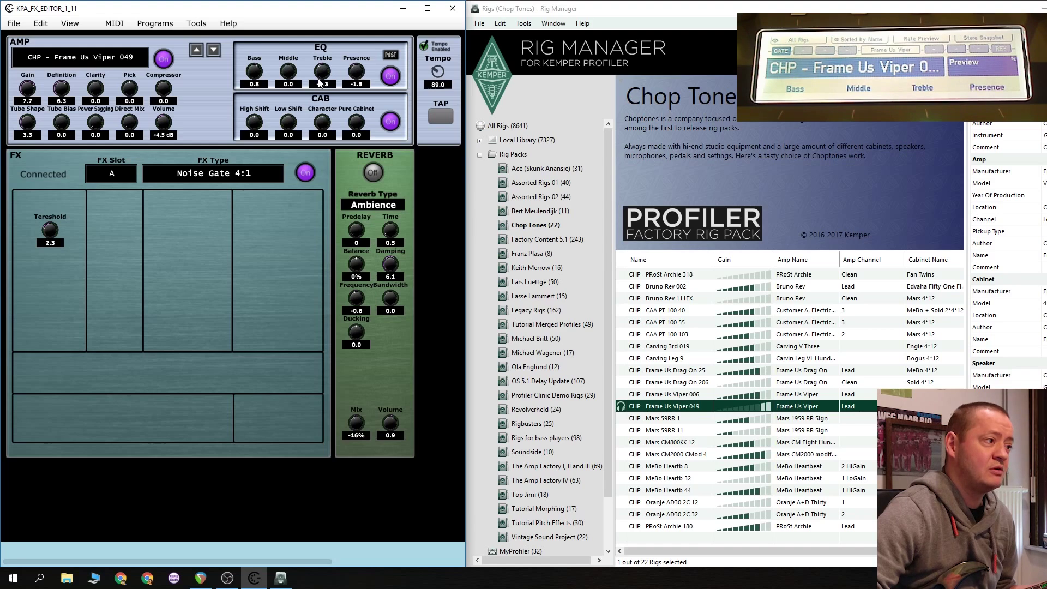
pyautogui.scroll(2, 297, 72)
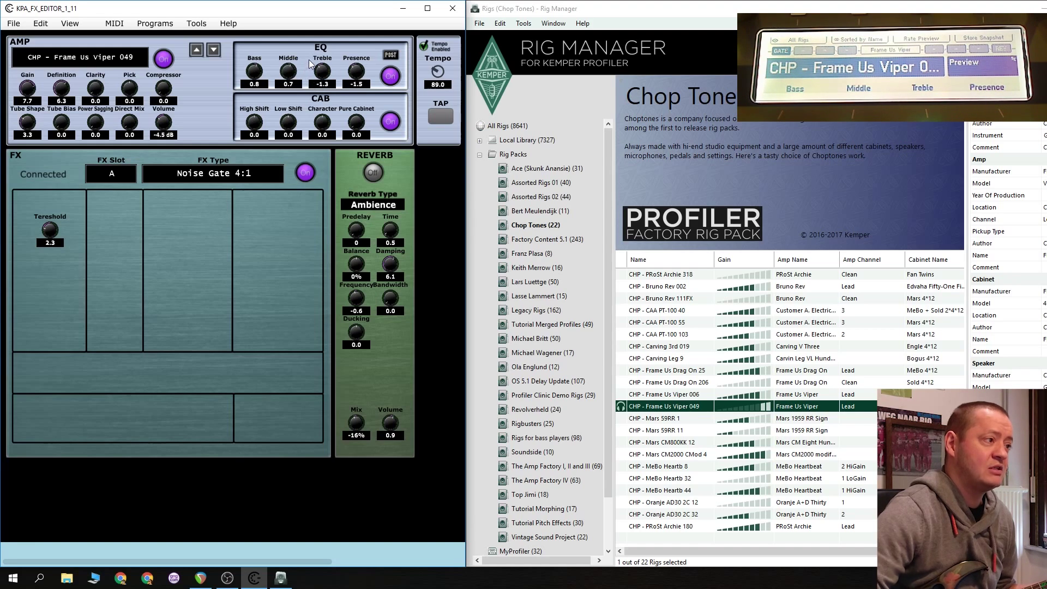
pyautogui.scroll(6, 309, 60)
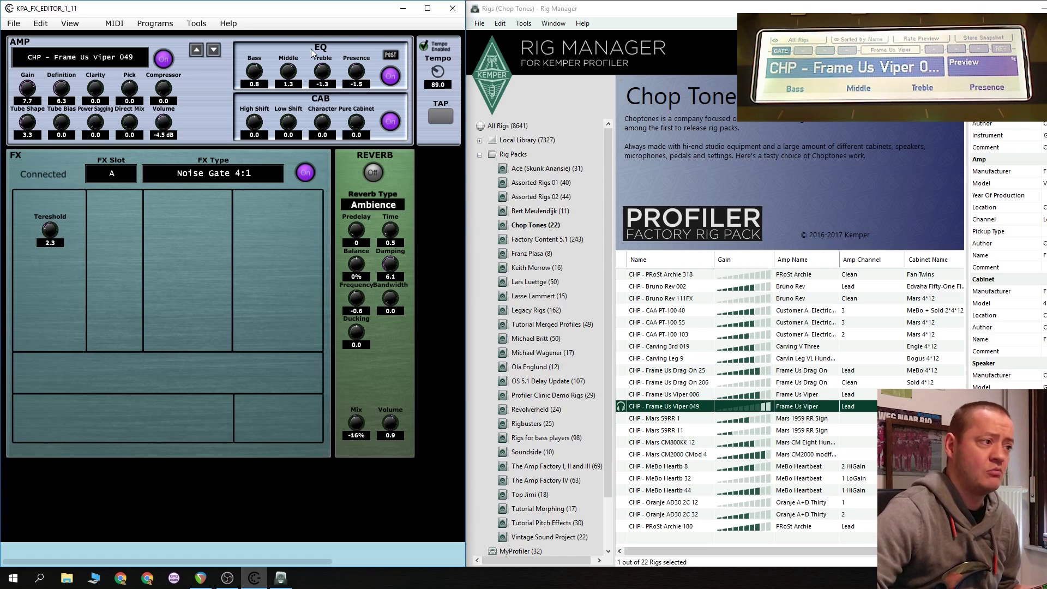
pyautogui.scroll(1, 292, 73)
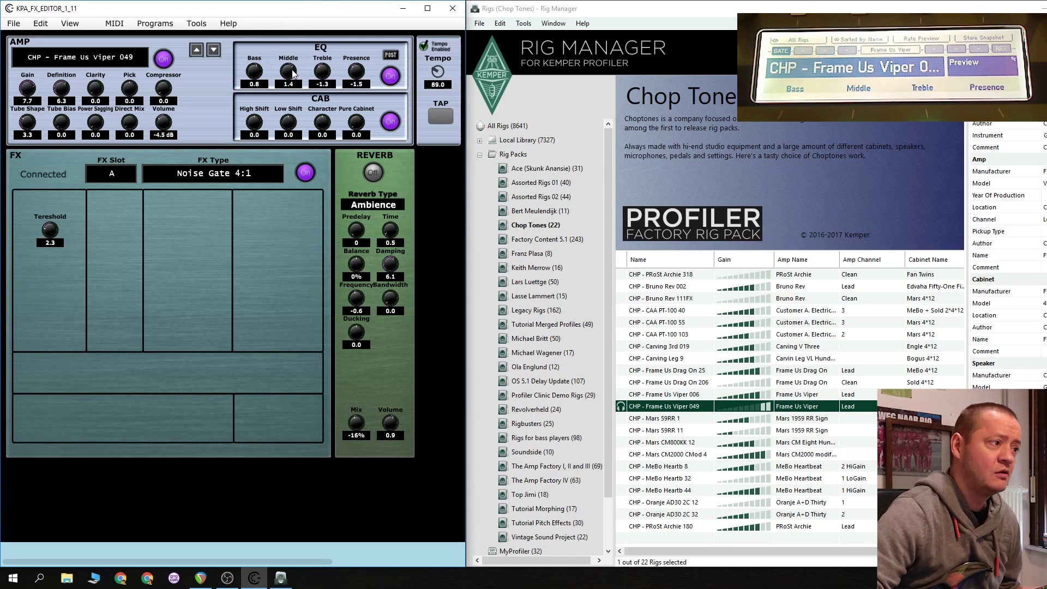
pyautogui.scroll(5, 292, 73)
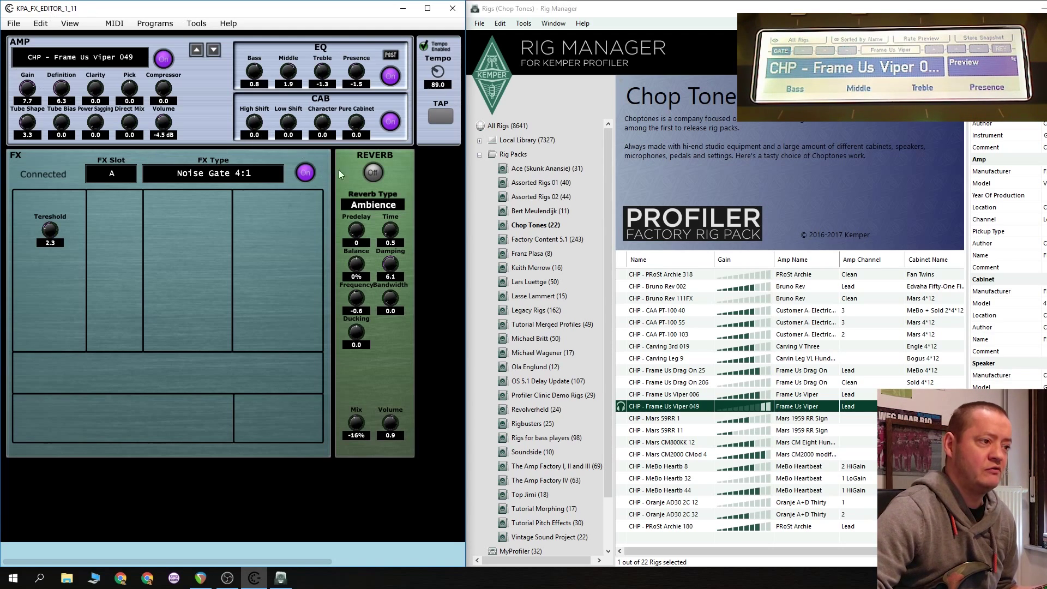
# - Turn the reverb on as Large Room and bring its Mix down to -71%
pyautogui.click(372, 173)
pyautogui.click(374, 204)
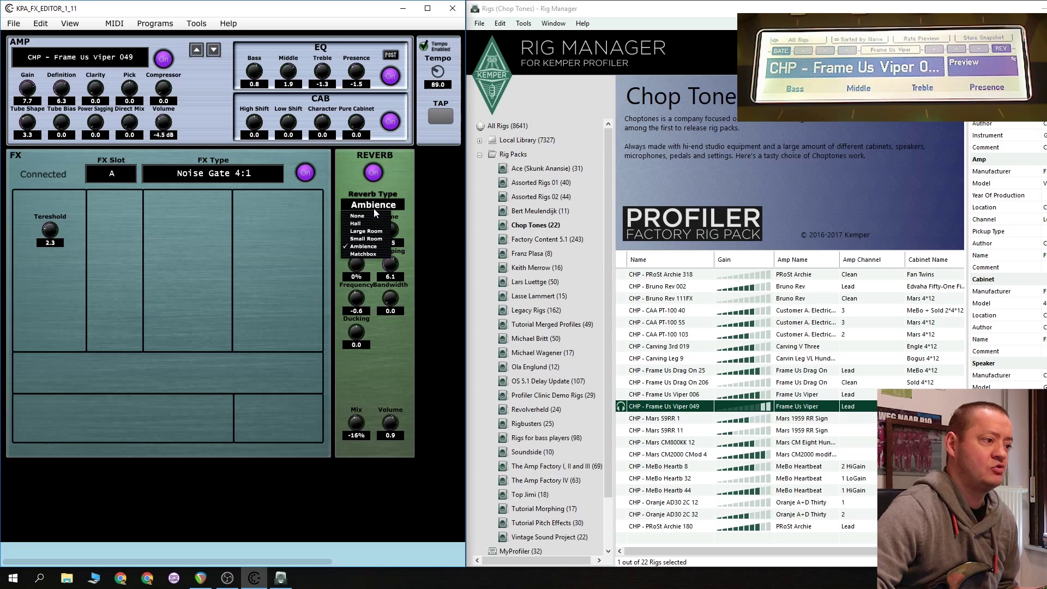
pyautogui.click(371, 231)
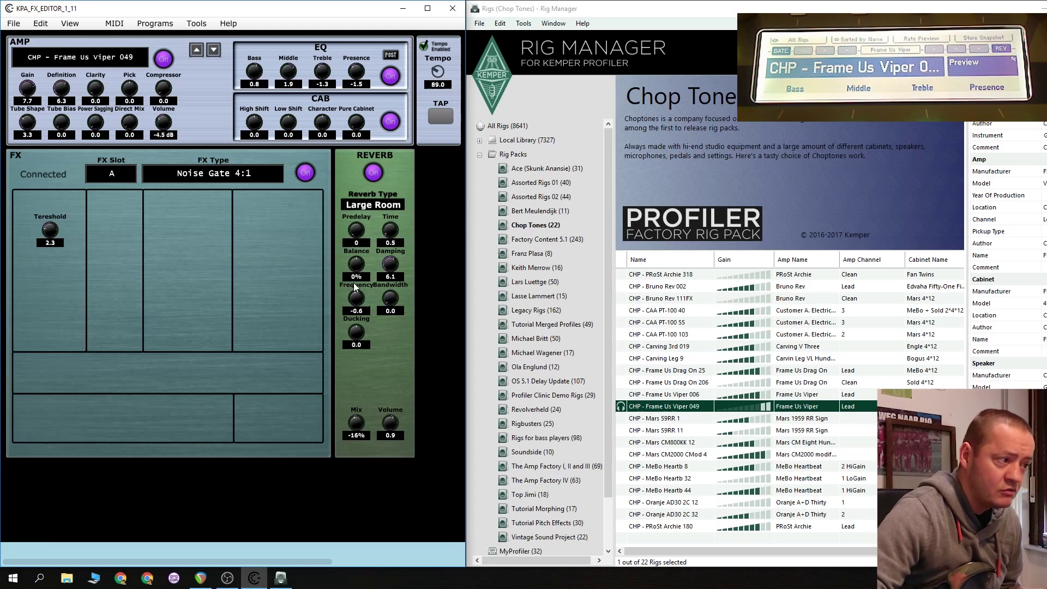
pyautogui.click(385, 206)
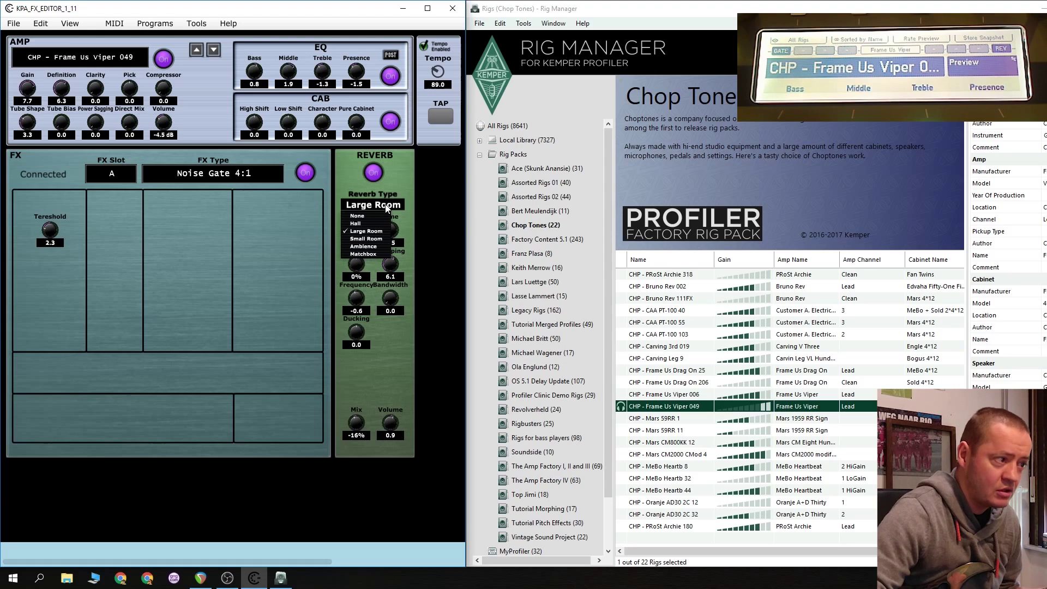
pyautogui.click(376, 174)
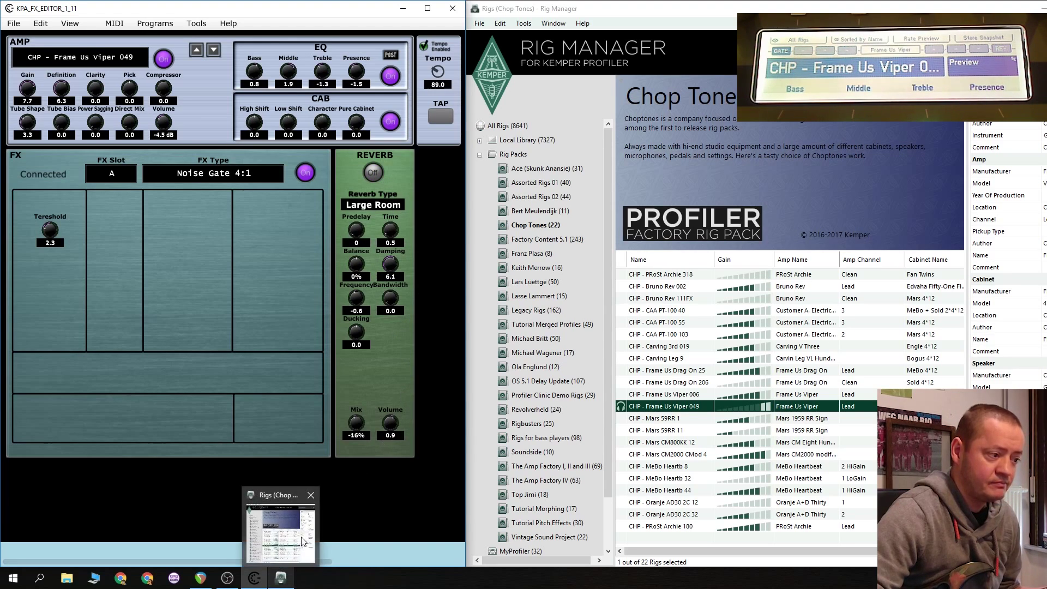
pyautogui.click(373, 174)
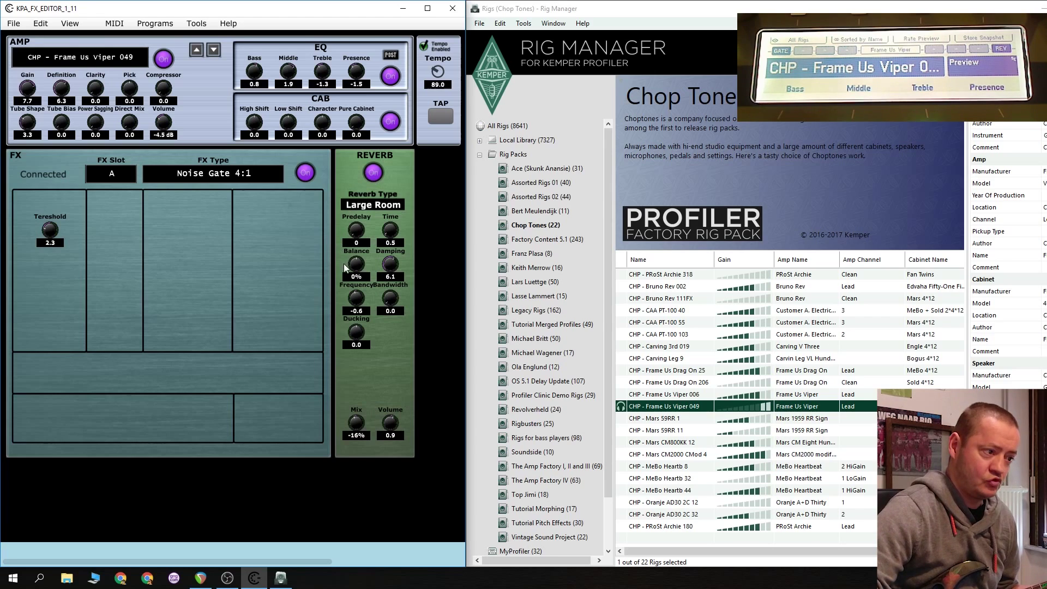
pyautogui.moveTo(360, 421); pyautogui.dragTo(358, 436)
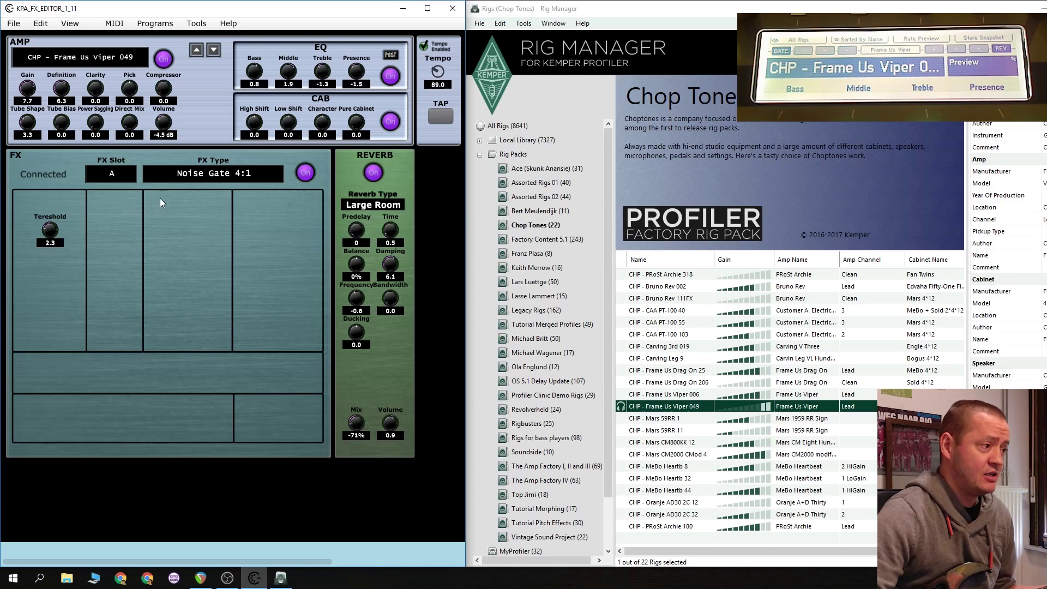
# - Keep the Noise Gate 4:1 in slot A, raise its threshold to 7.2, and bring up slot B
pyautogui.click(103, 173)
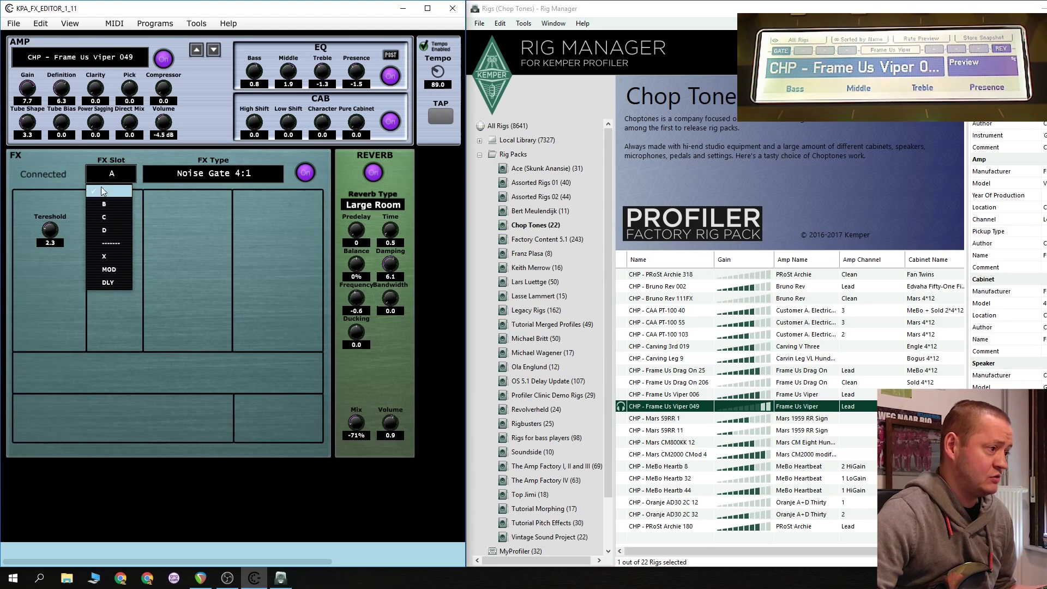
pyautogui.click(101, 193)
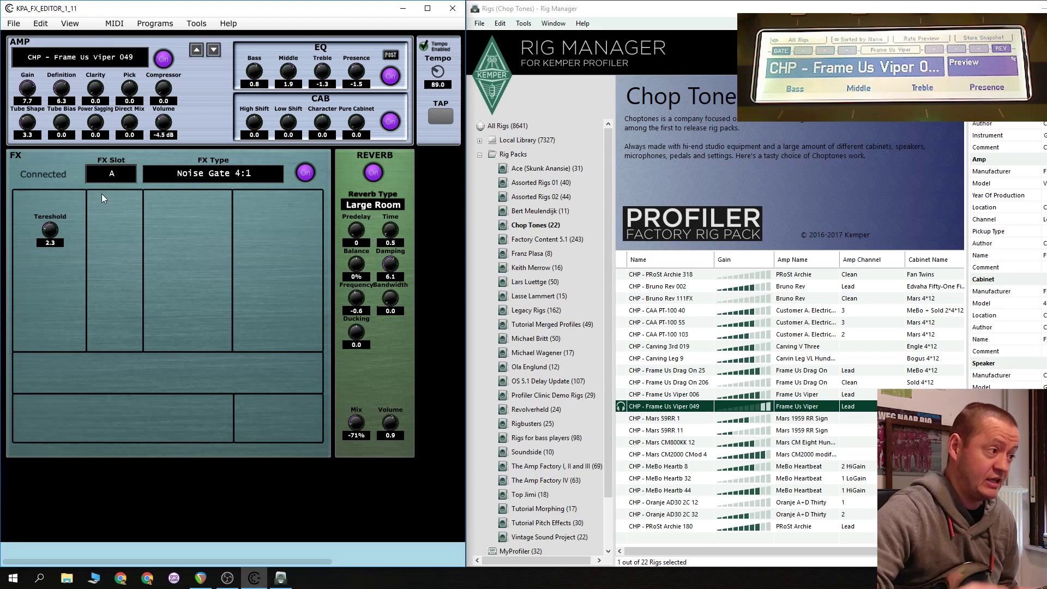
pyautogui.click(232, 177)
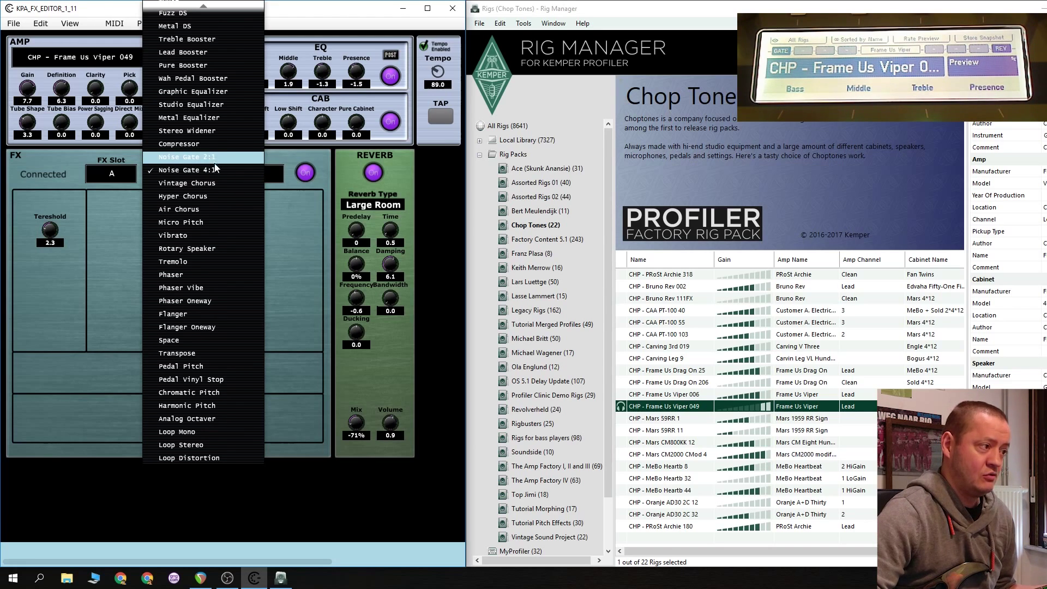
pyautogui.click(217, 170)
pyautogui.scroll(1, 49, 232)
pyautogui.moveTo(49, 232); pyautogui.dragTo(59, 156)
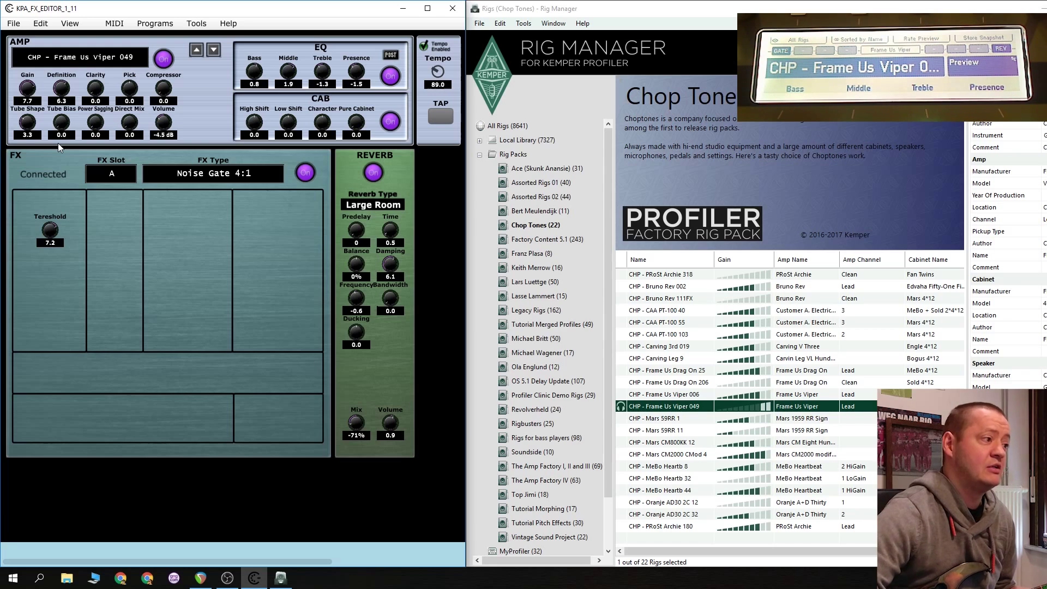
pyautogui.click(109, 203)
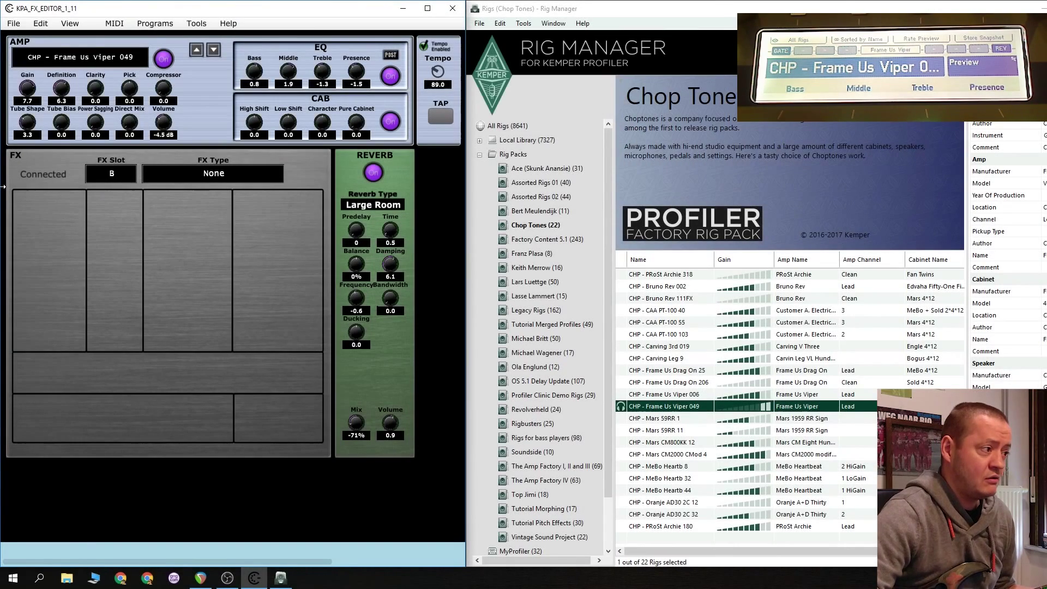
# - Put a Vintage Chorus in effect slot B
pyautogui.click(114, 180)
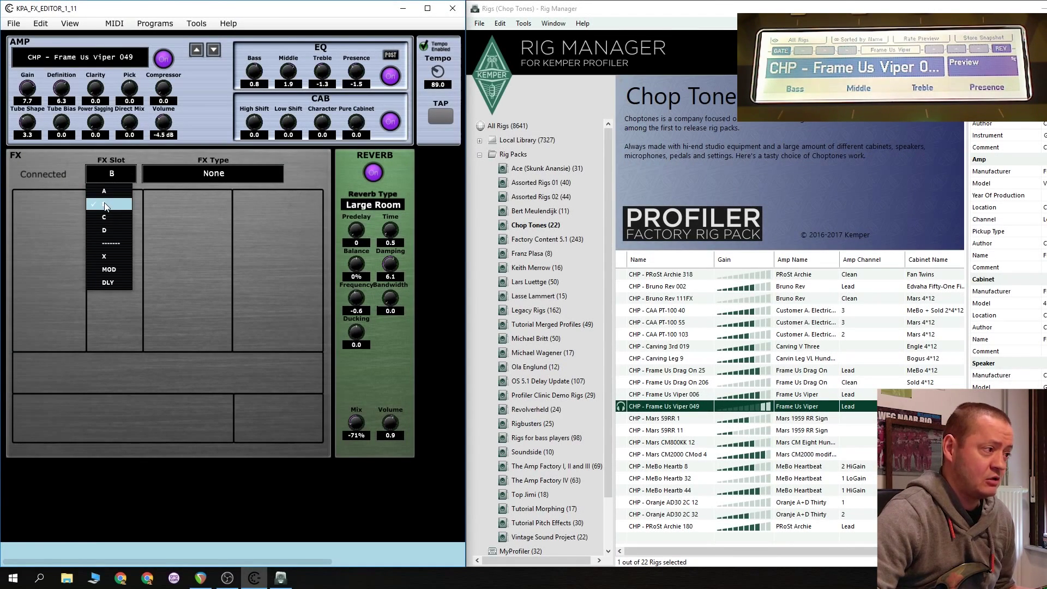
pyautogui.click(109, 206)
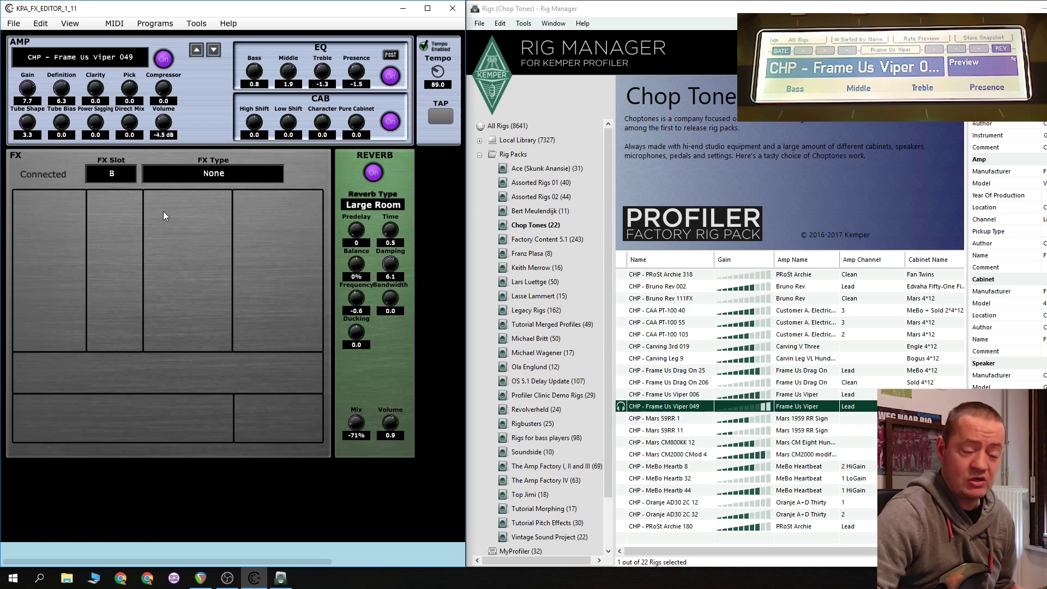
pyautogui.click(210, 175)
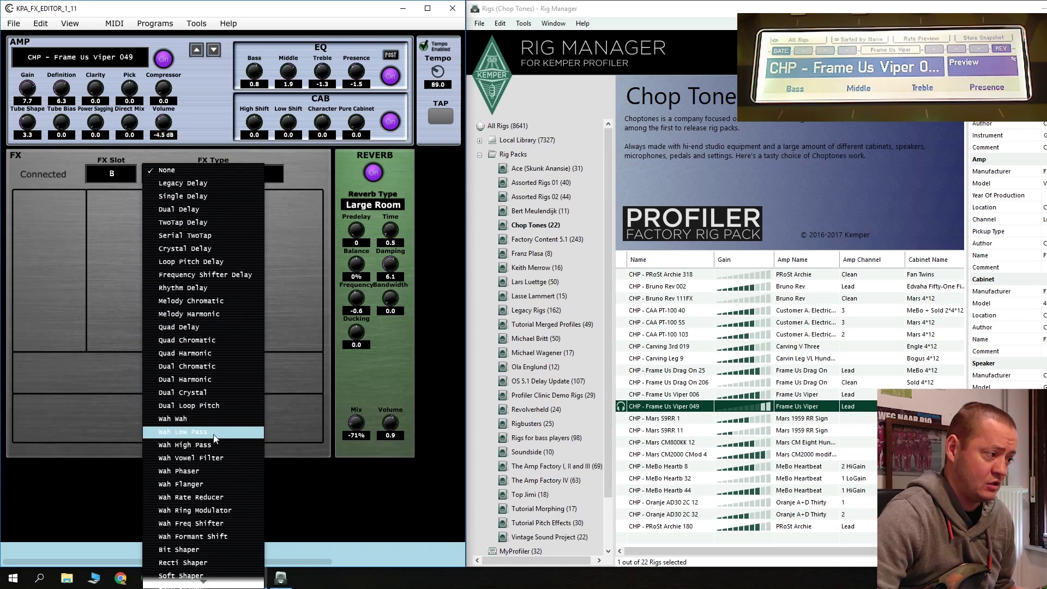
pyautogui.scroll(-3, 216, 439)
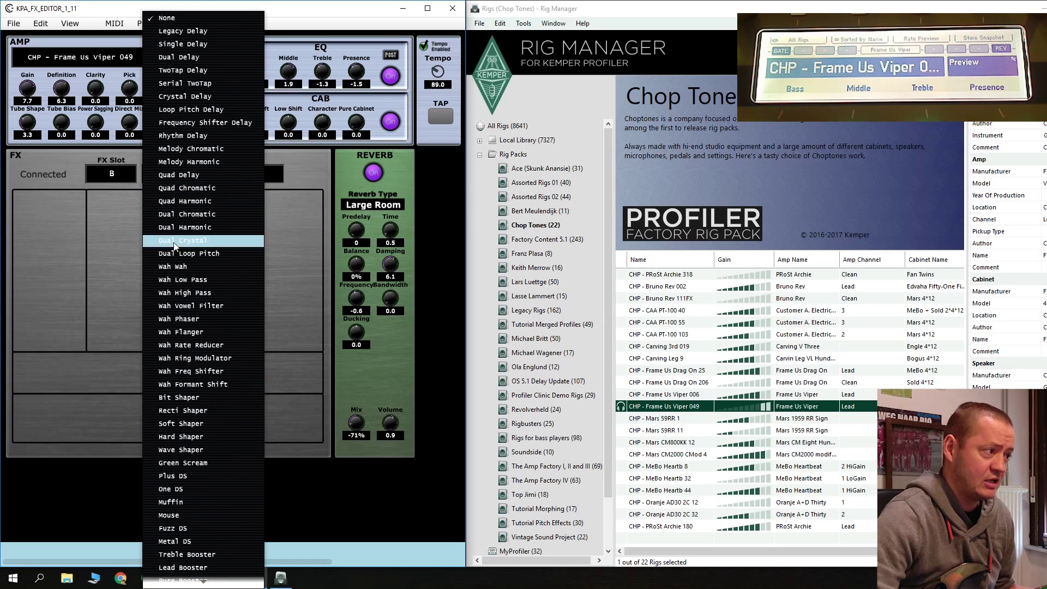
pyautogui.scroll(-5, 190, 294)
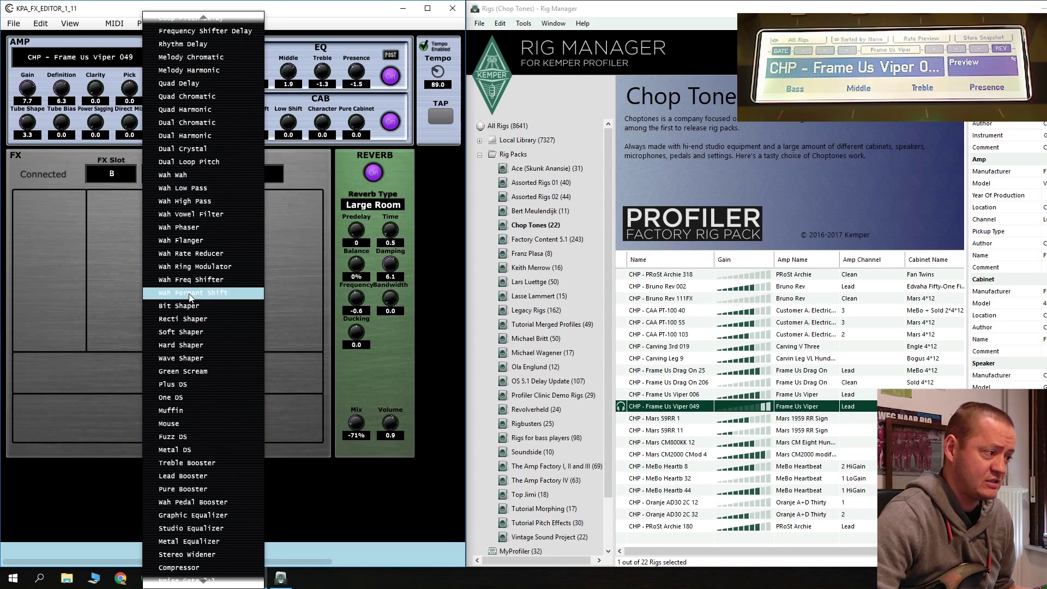
pyautogui.scroll(-2, 190, 296)
pyautogui.scroll(-2, 189, 296)
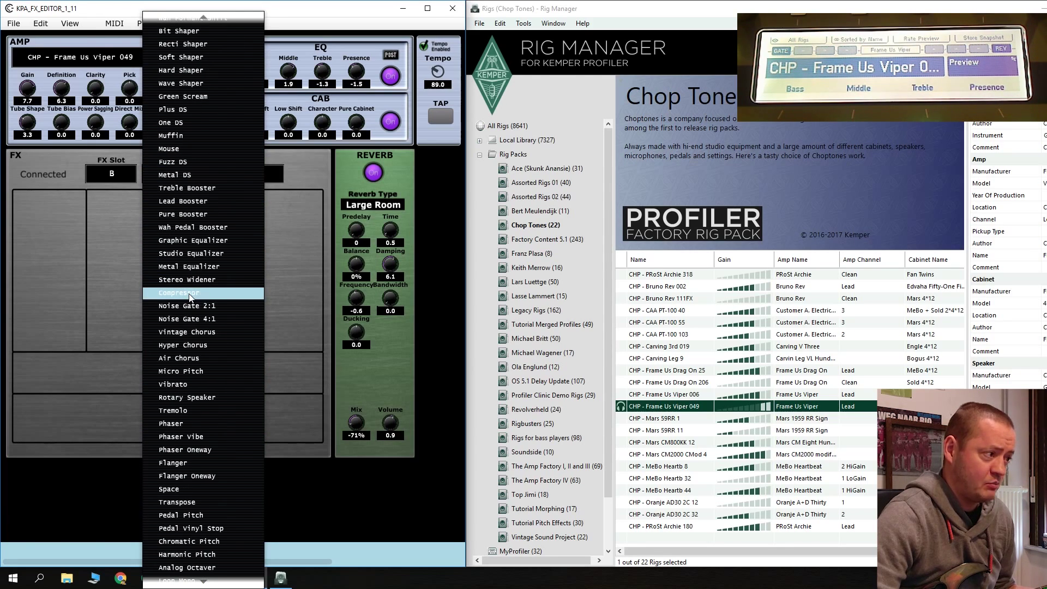
pyautogui.click(218, 332)
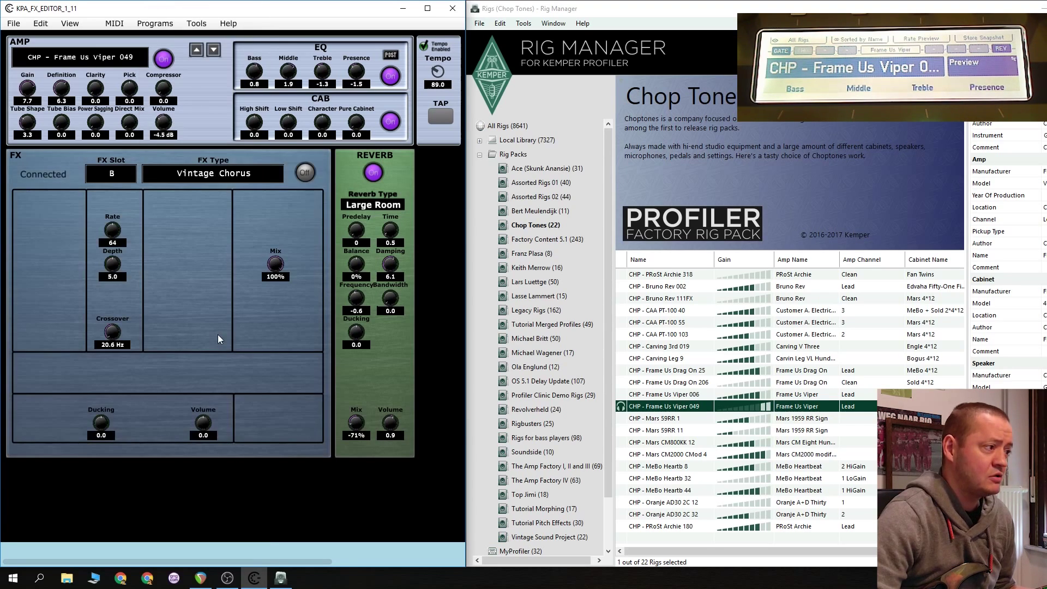
# - Switch the Vintage Chorus on and lower its mix to about 38%
pyautogui.click(305, 172)
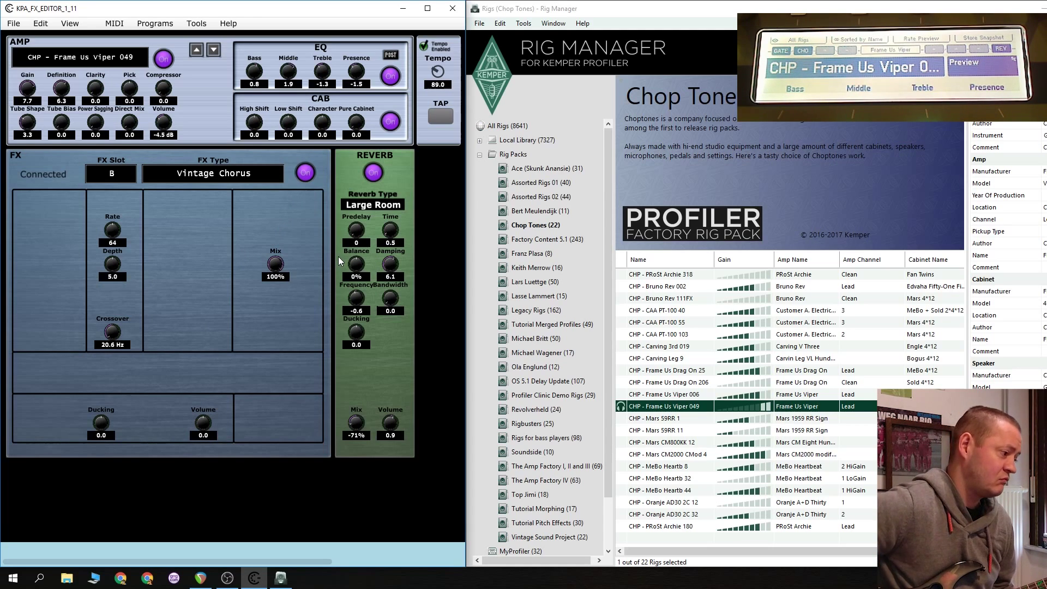
pyautogui.click(306, 172)
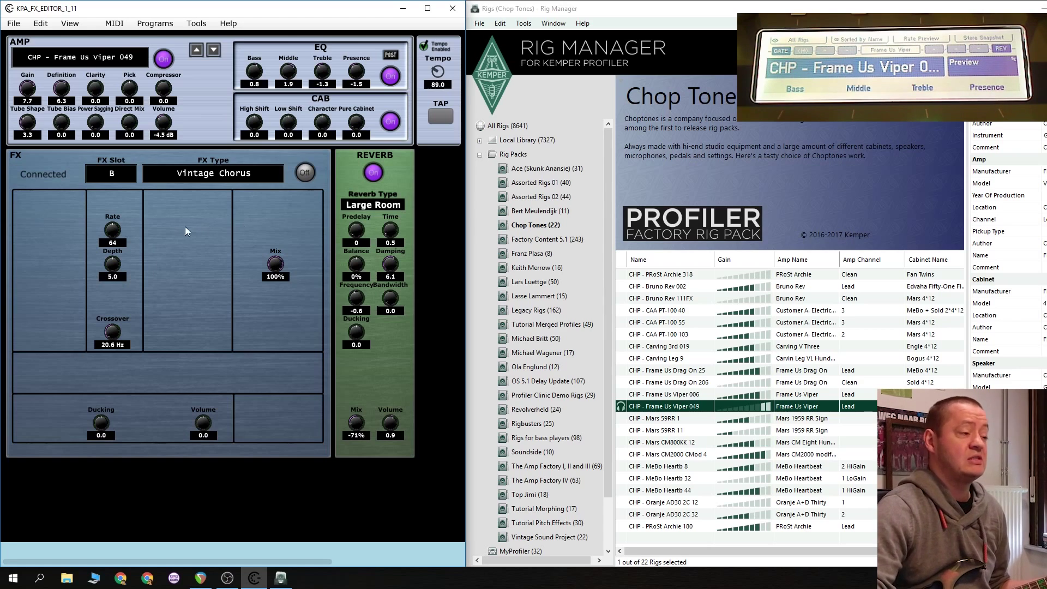
pyautogui.click(306, 174)
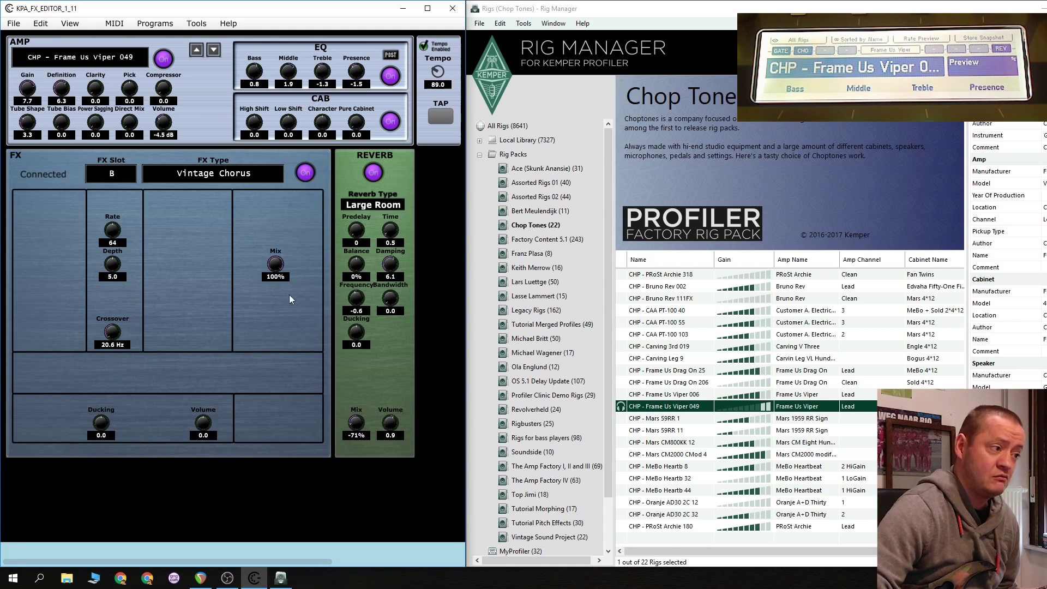
pyautogui.moveTo(275, 264); pyautogui.dragTo(275, 344)
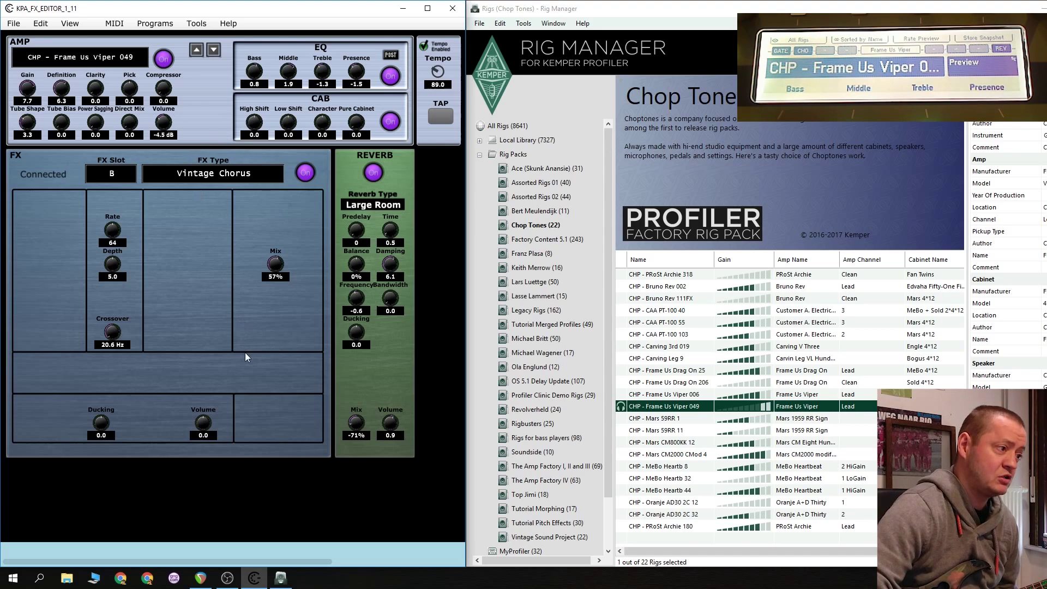
pyautogui.moveTo(244, 352); pyautogui.dragTo(281, 293)
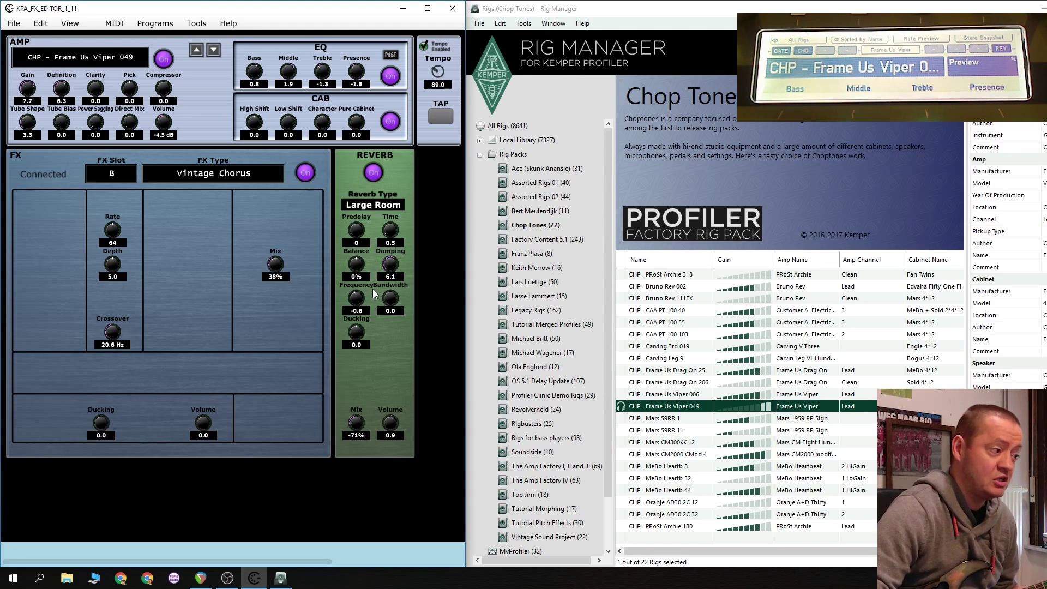
# - Turn the reverb mix down to -92% and switch the reverb off, keeping the chorus on
pyautogui.moveTo(360, 422); pyautogui.dragTo(364, 433)
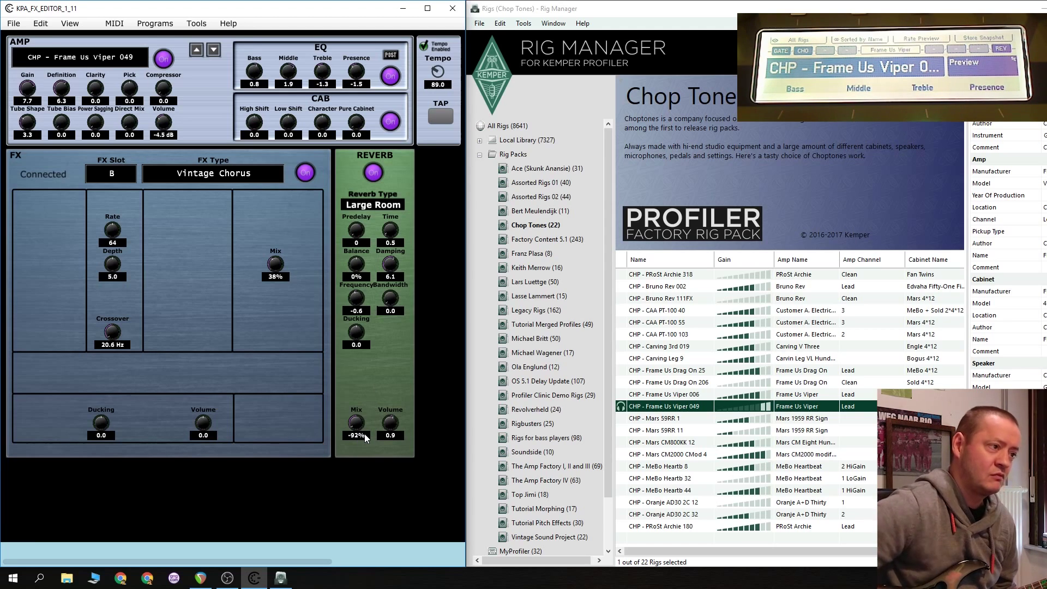
pyautogui.click(374, 173)
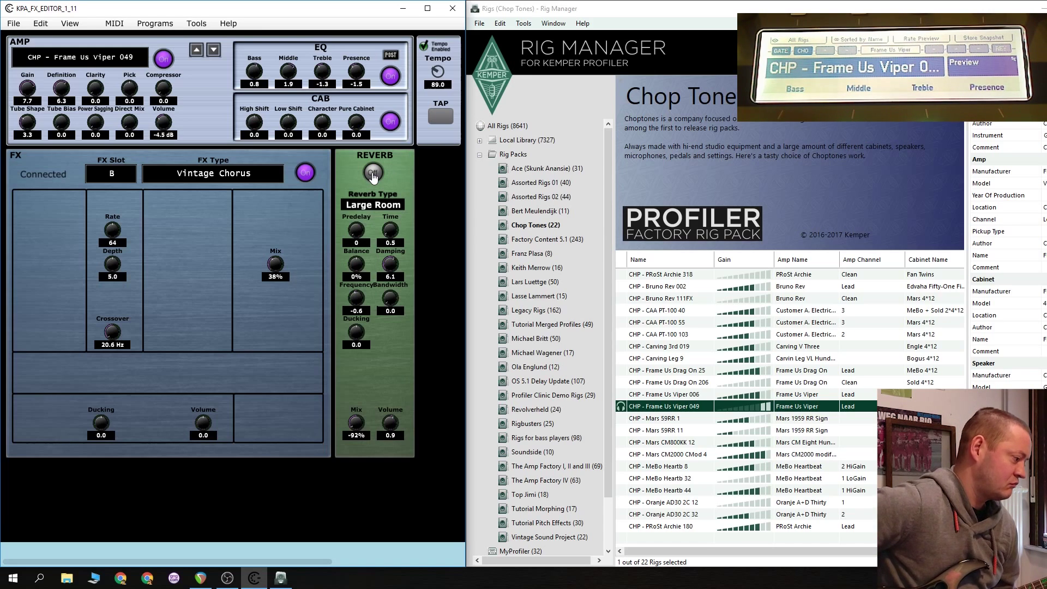
pyautogui.click(306, 174)
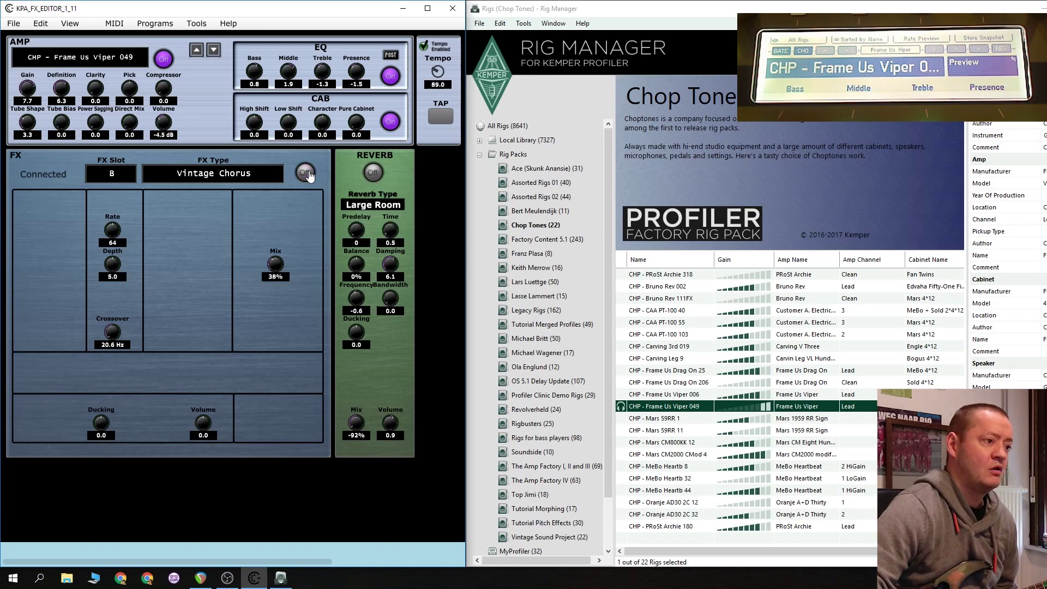
pyautogui.click(307, 173)
pyautogui.click(114, 174)
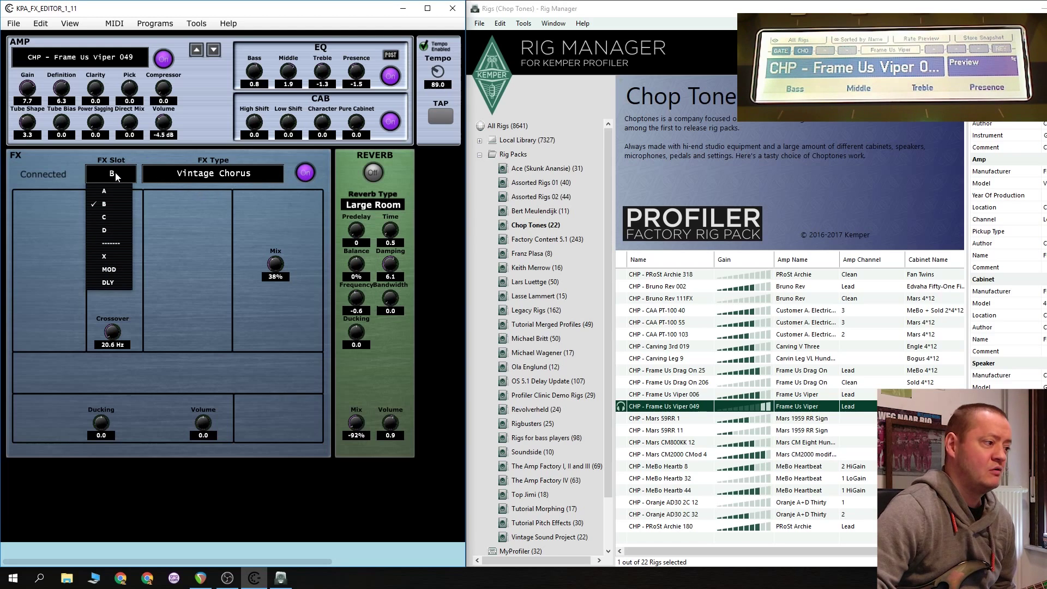
# - Put a Dual Delay in the DLY effect slot
pyautogui.click(107, 283)
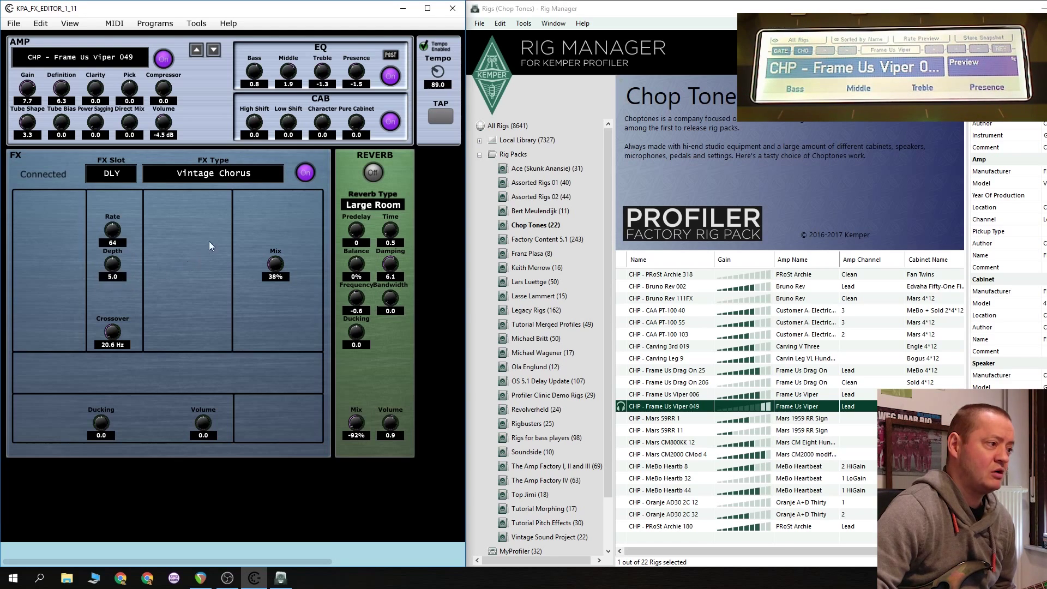
pyautogui.click(221, 183)
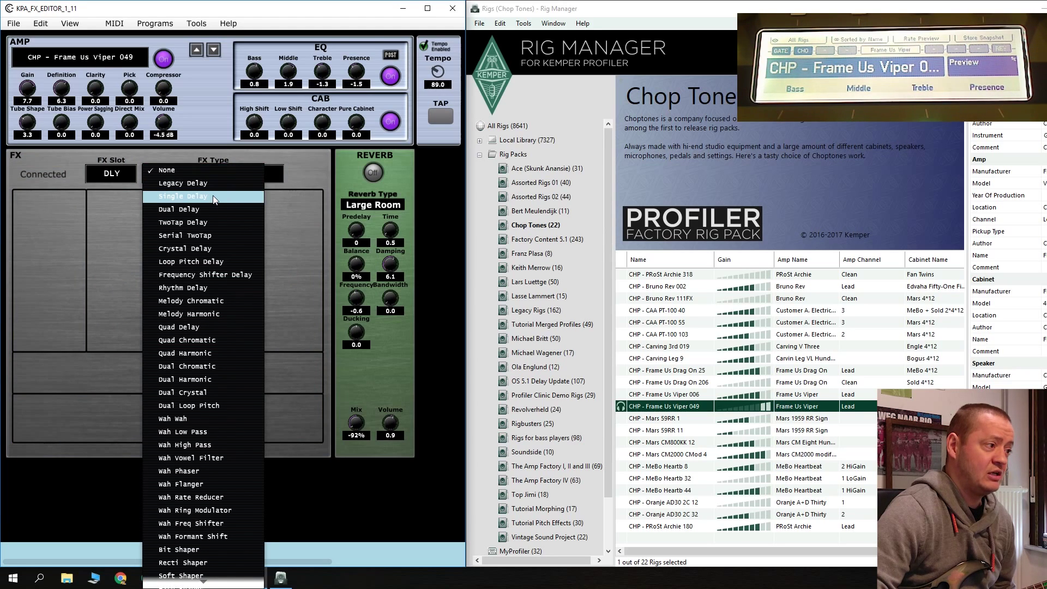
pyautogui.click(196, 212)
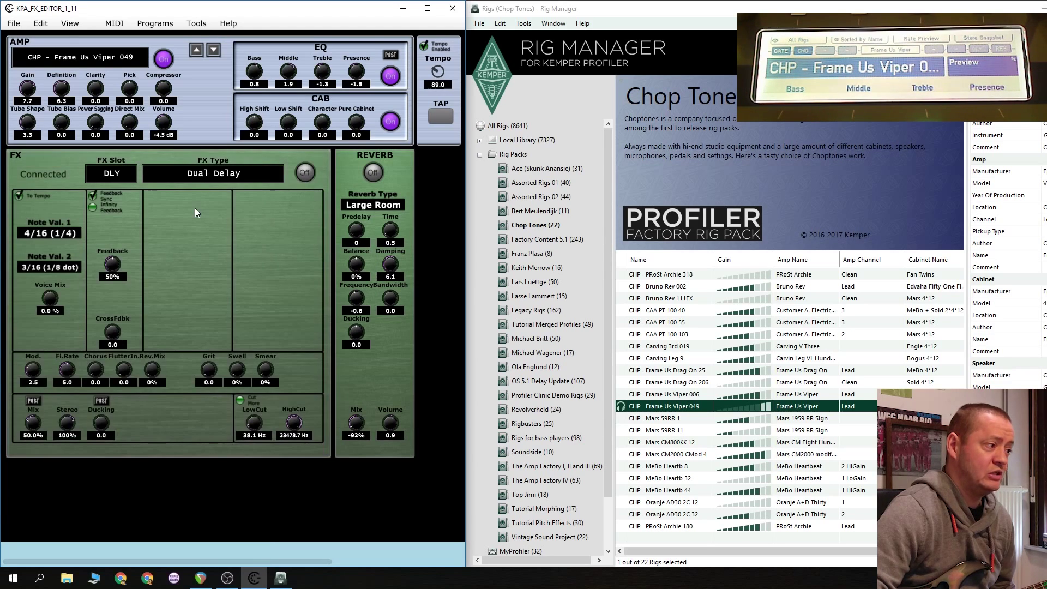
# - Sync the Dual Delay to tempo, set the tempo to 122, and switch it on
pyautogui.click(424, 47)
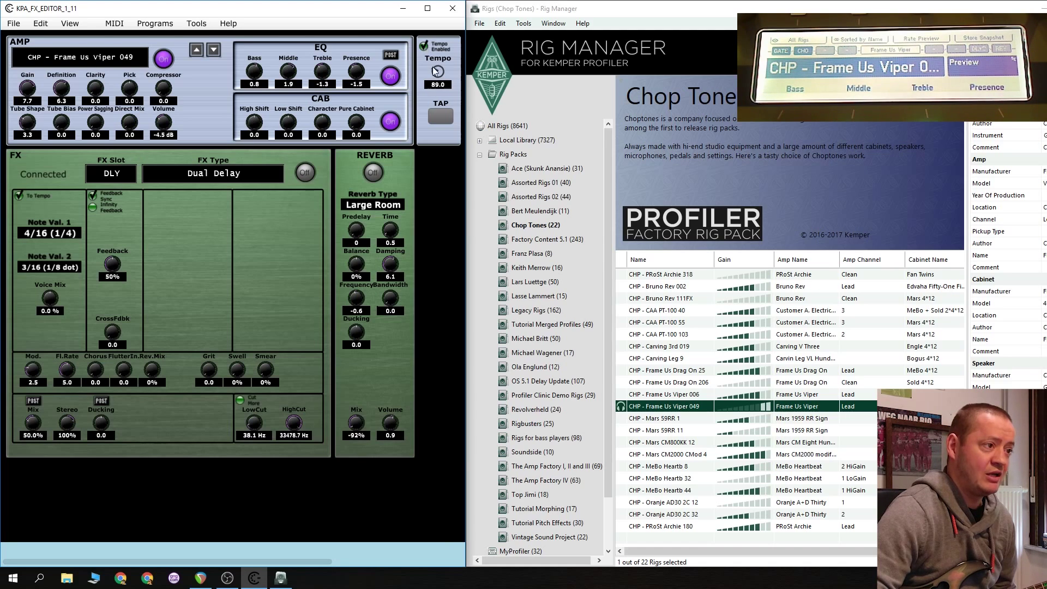
pyautogui.doubleClick(438, 84)
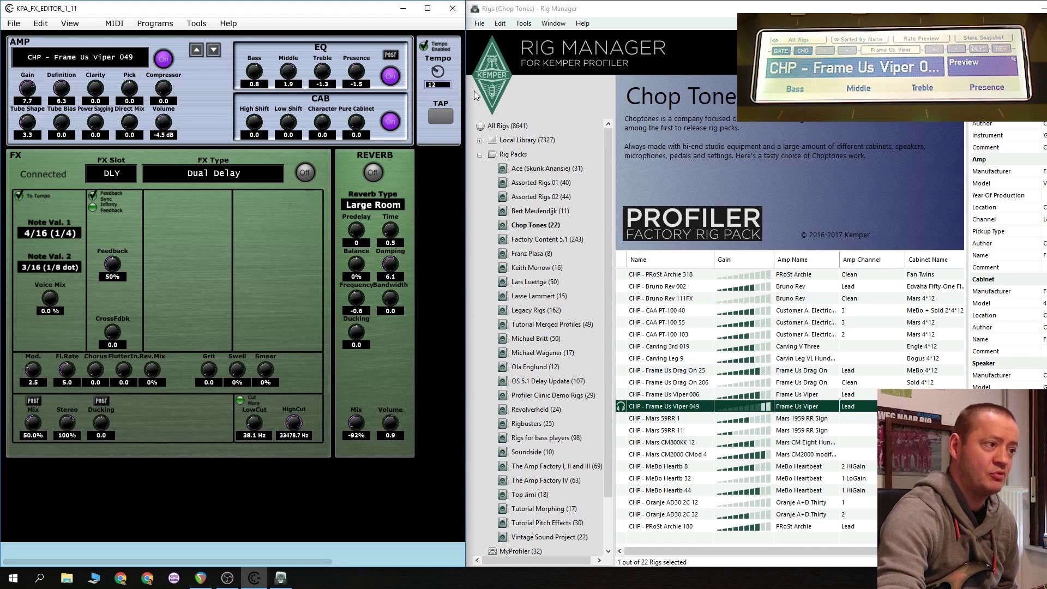
pyautogui.write('119')
pyautogui.press('Return')
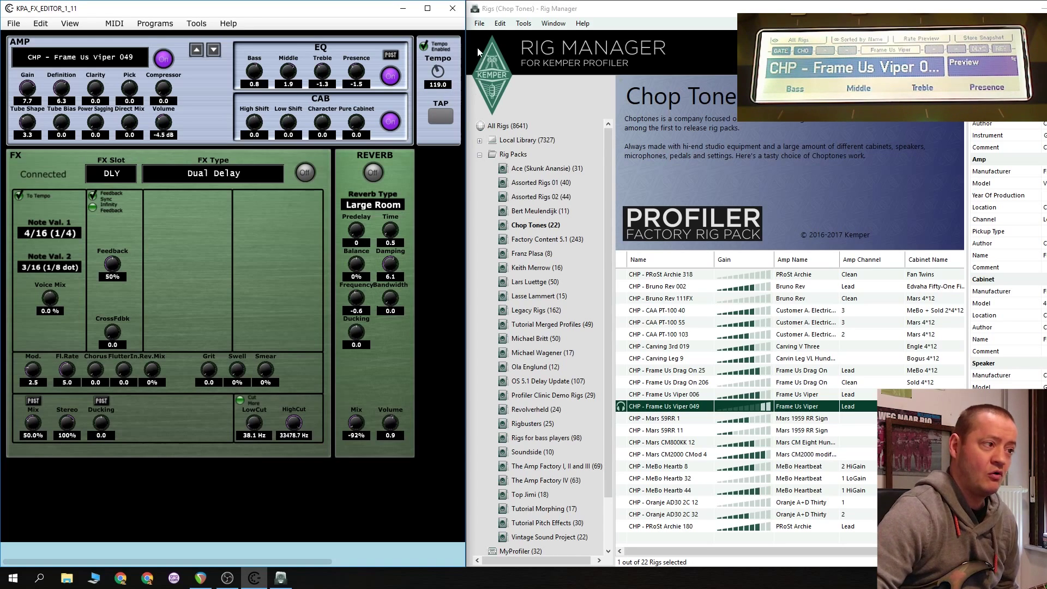
pyautogui.scroll(9, 444, 72)
pyautogui.scroll(-6, 444, 72)
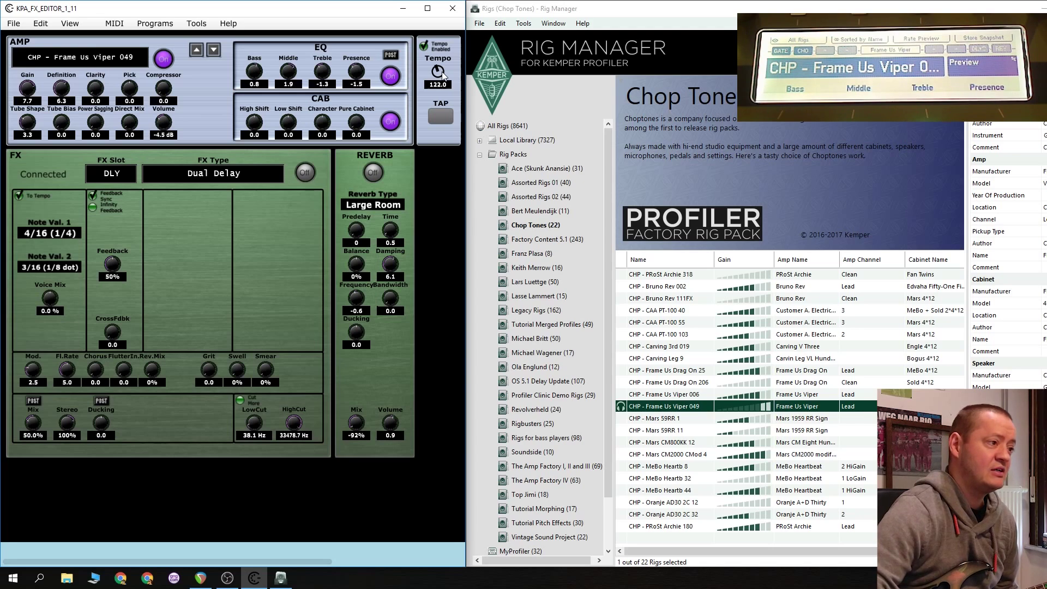
pyautogui.click(305, 172)
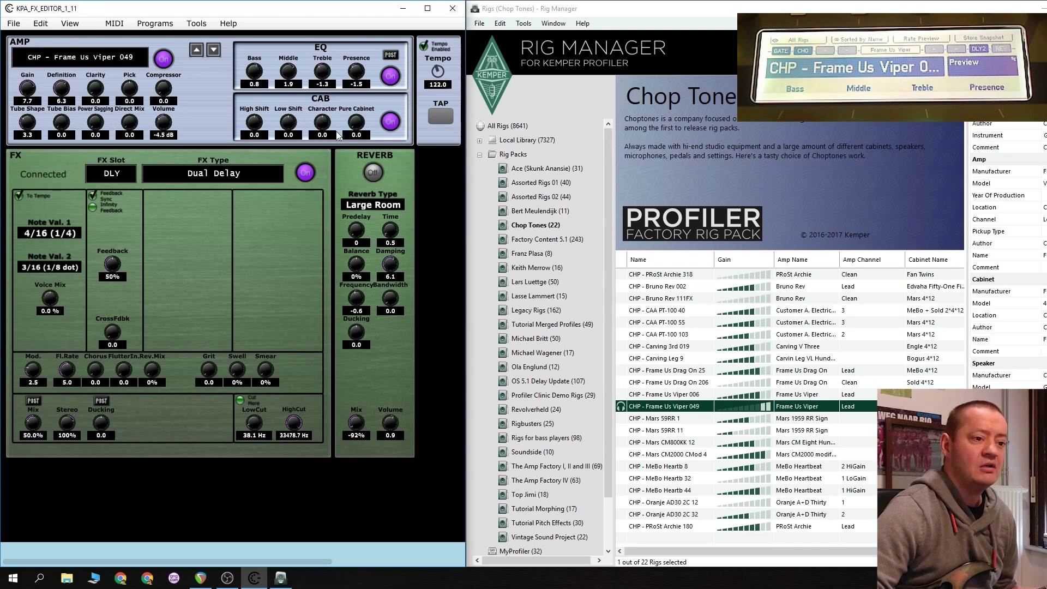
# - Load the Mark V Lead rig from Rig Manager's 32-rig MyProfiler list and return to the editor
pyautogui.click(480, 155)
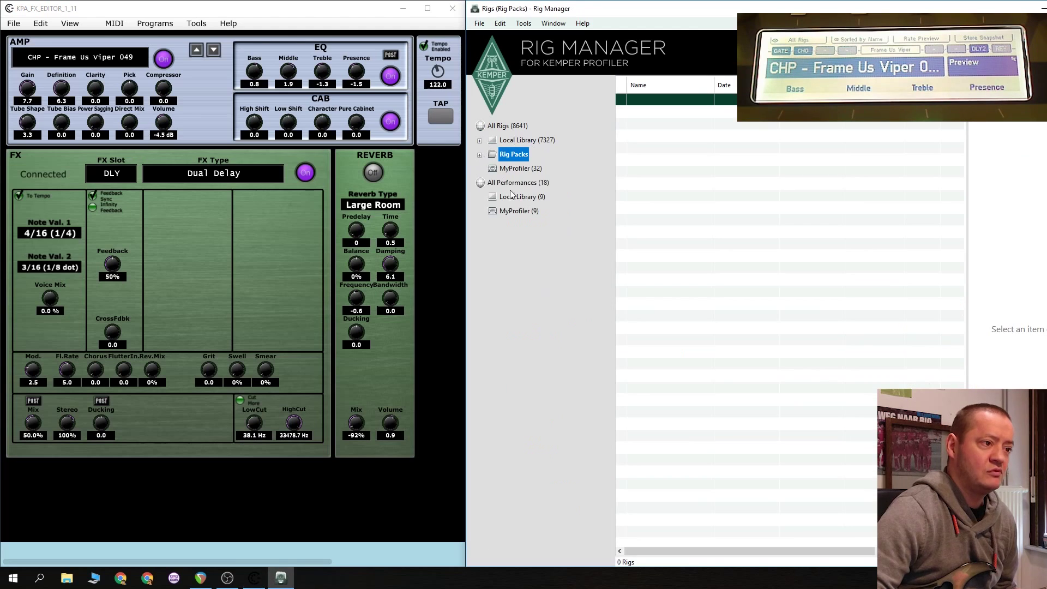
pyautogui.click(520, 169)
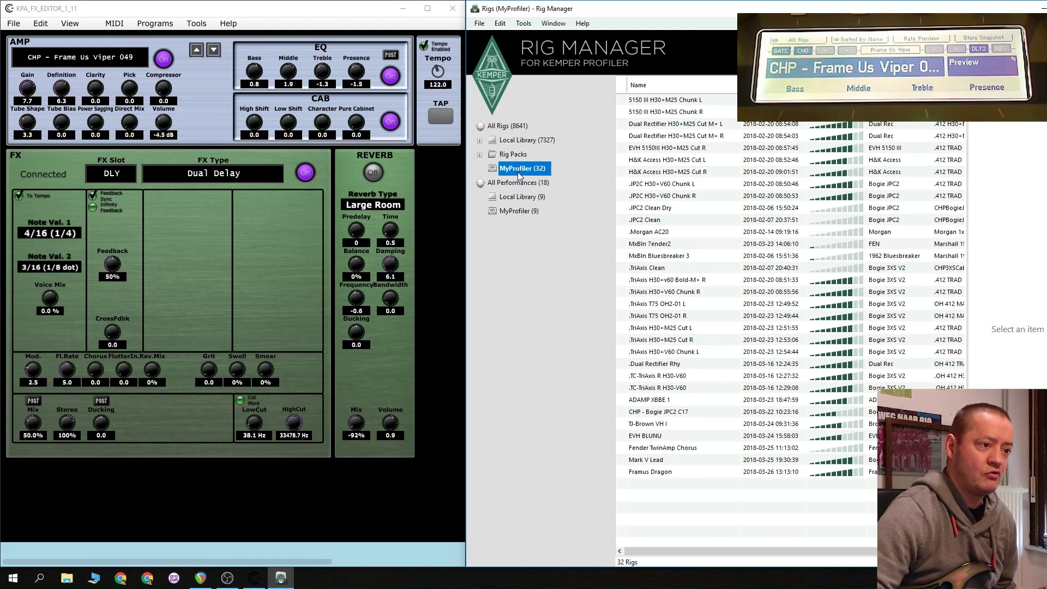
pyautogui.click(645, 463)
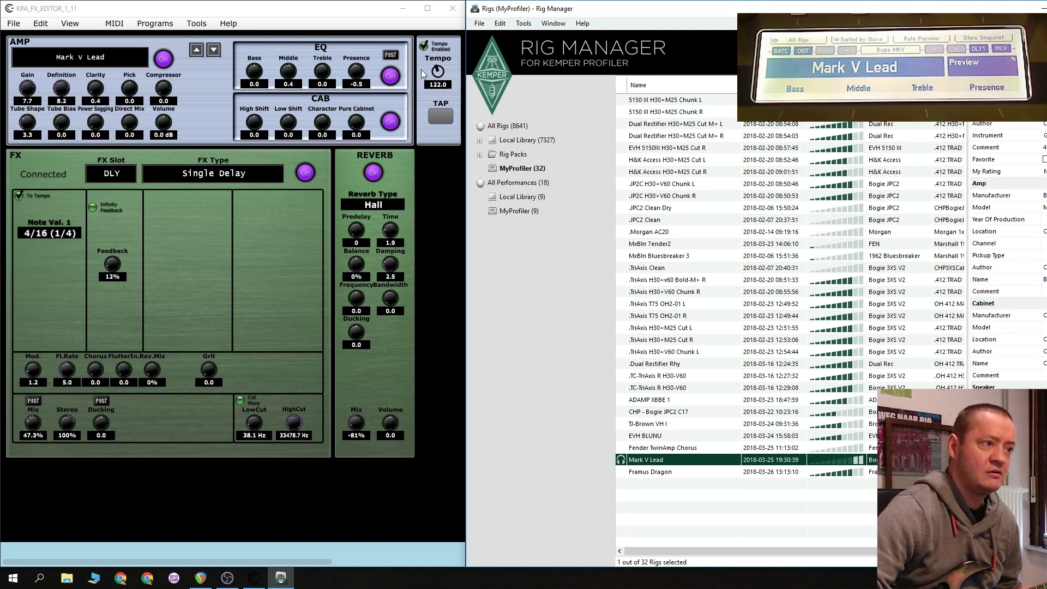
pyautogui.click(427, 52)
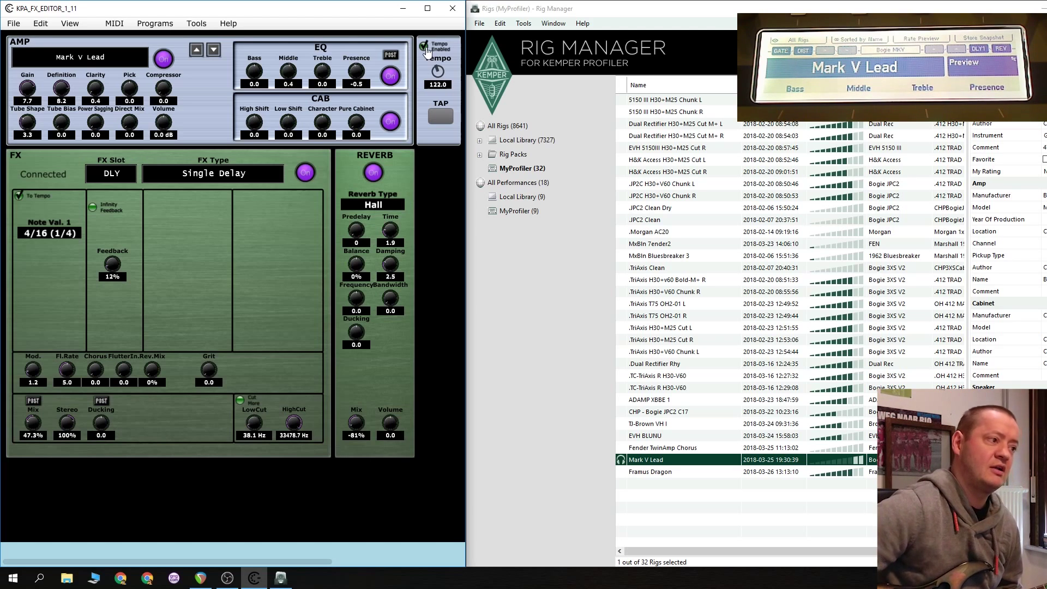
# - Rename the rig 'Mark V Lead 2', then change it back to 'Mark V Lead'
pyautogui.doubleClick(115, 60)
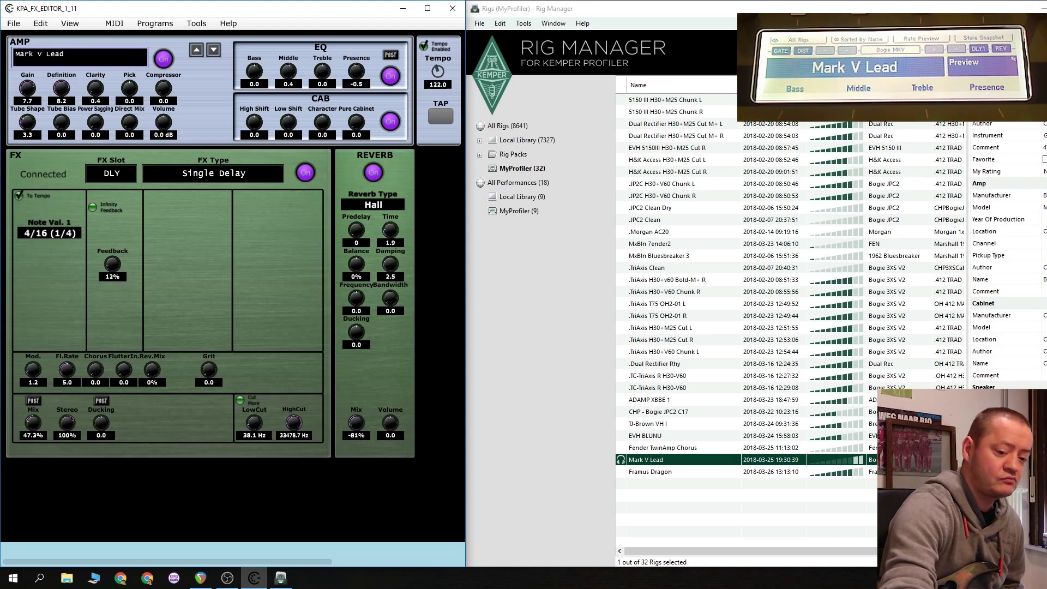
pyautogui.press('Return')
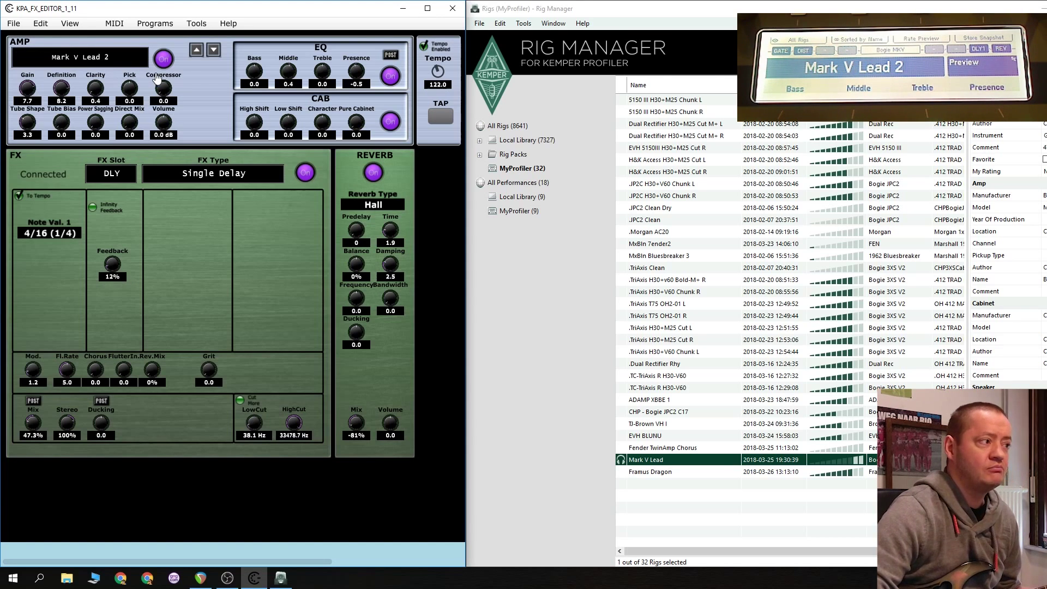
pyautogui.doubleClick(109, 59)
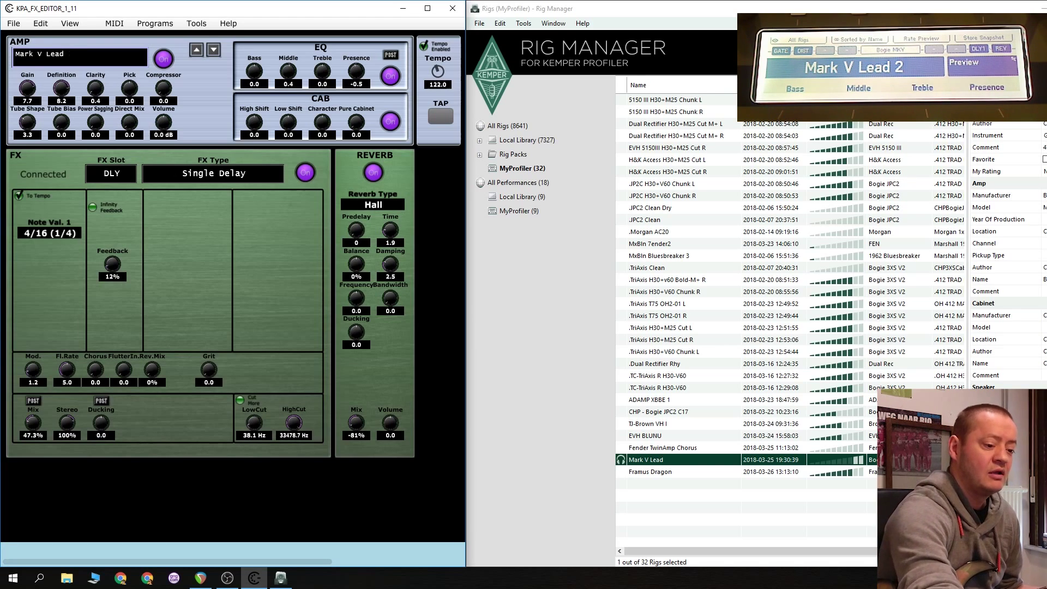
pyautogui.press('Return')
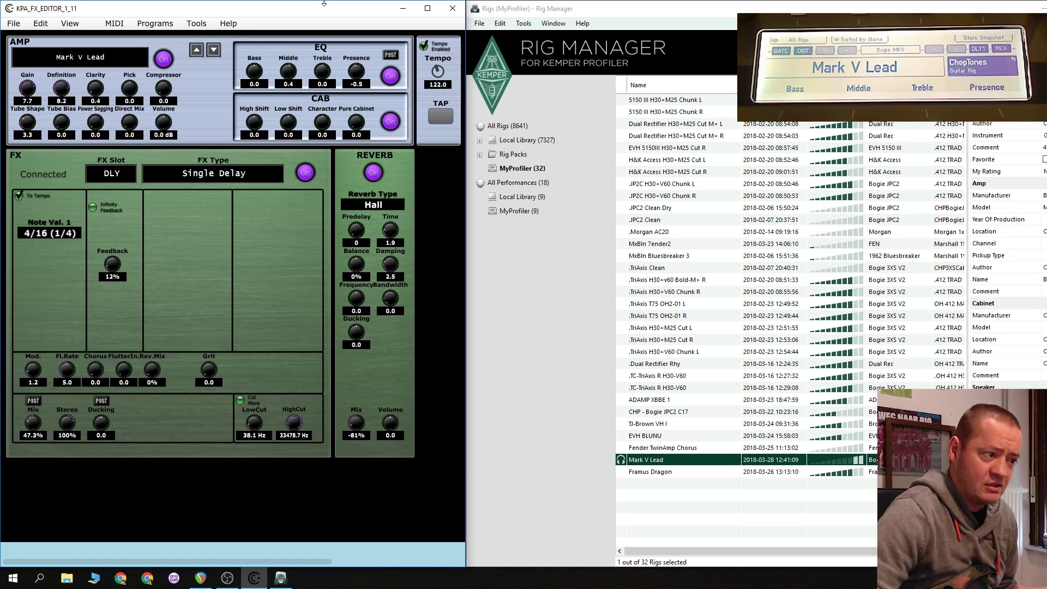
# - Load RB - SeeMad Brawn from the 25-rig Rigbusters pack onto the Profiler
pyautogui.click(686, 480)
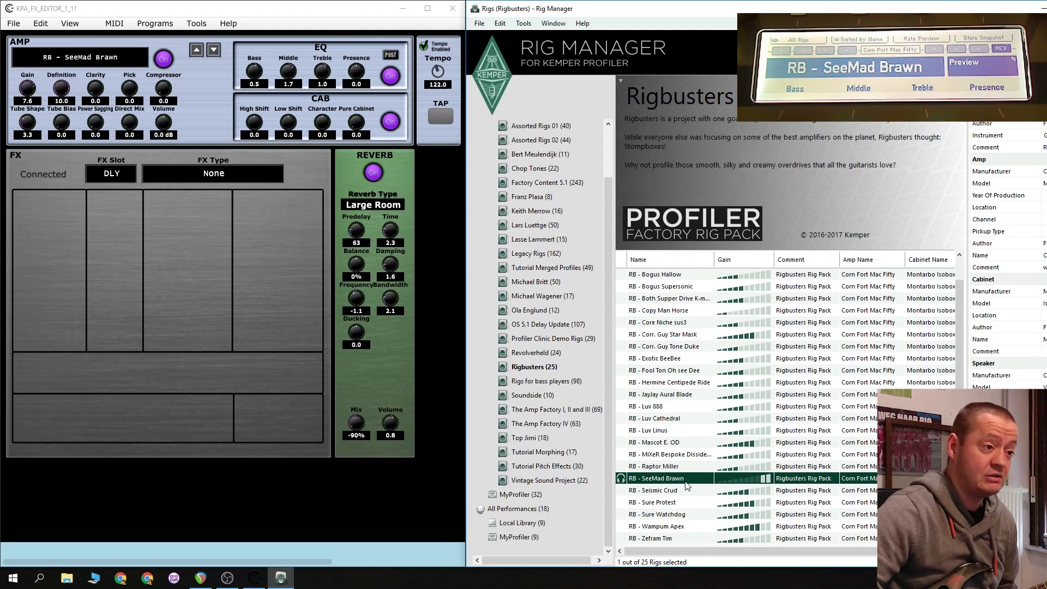
# - Give the SeeMad Brawn rig a Noise Gate 4:1 in slot A, threshold 2.9, switched on
pyautogui.click(112, 174)
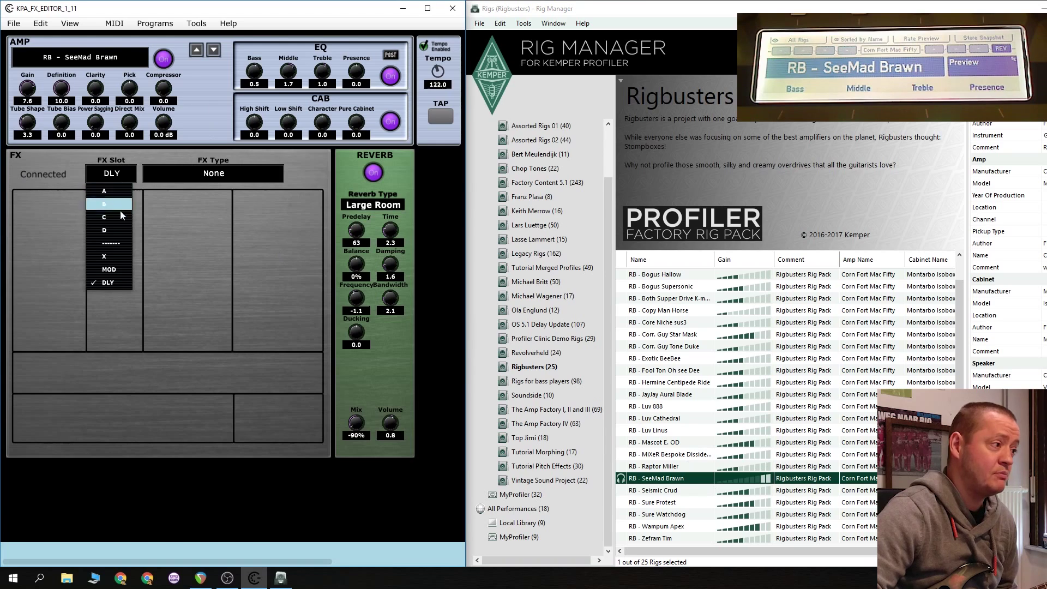
pyautogui.click(108, 192)
pyautogui.click(185, 174)
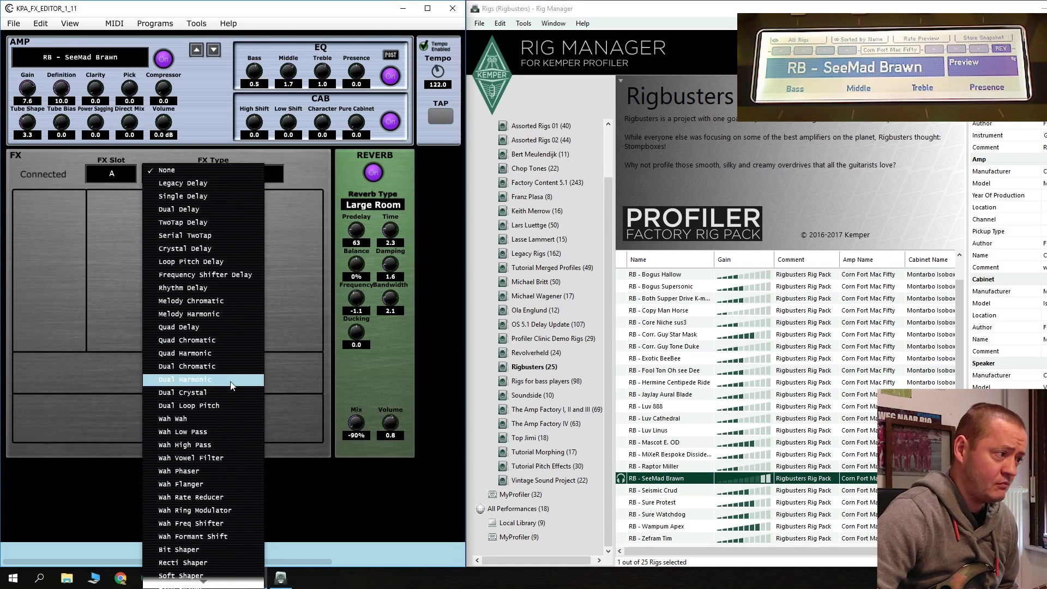
pyautogui.scroll(-5, 231, 385)
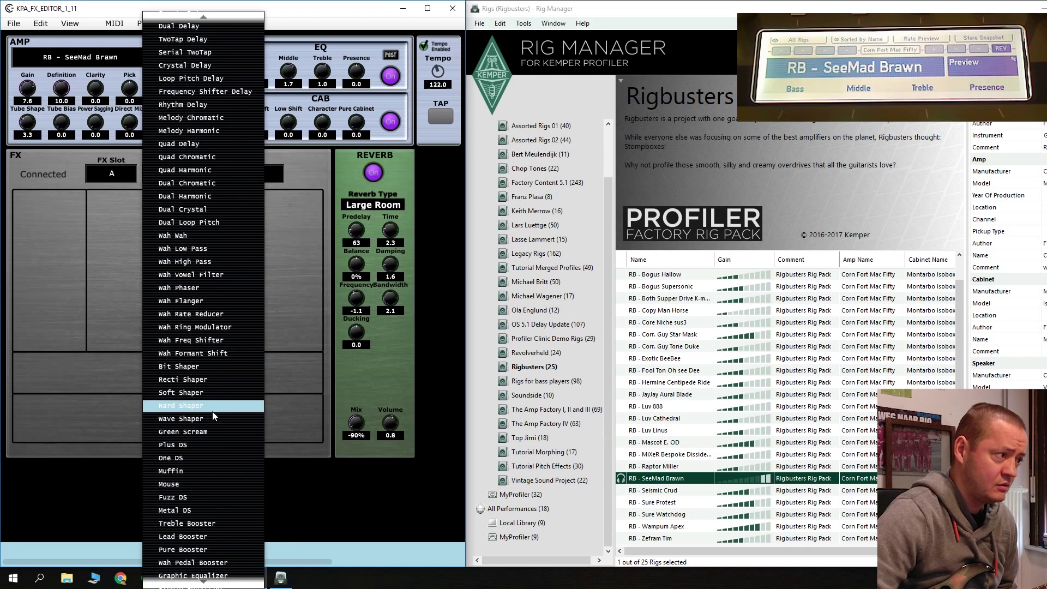
pyautogui.scroll(-8, 213, 415)
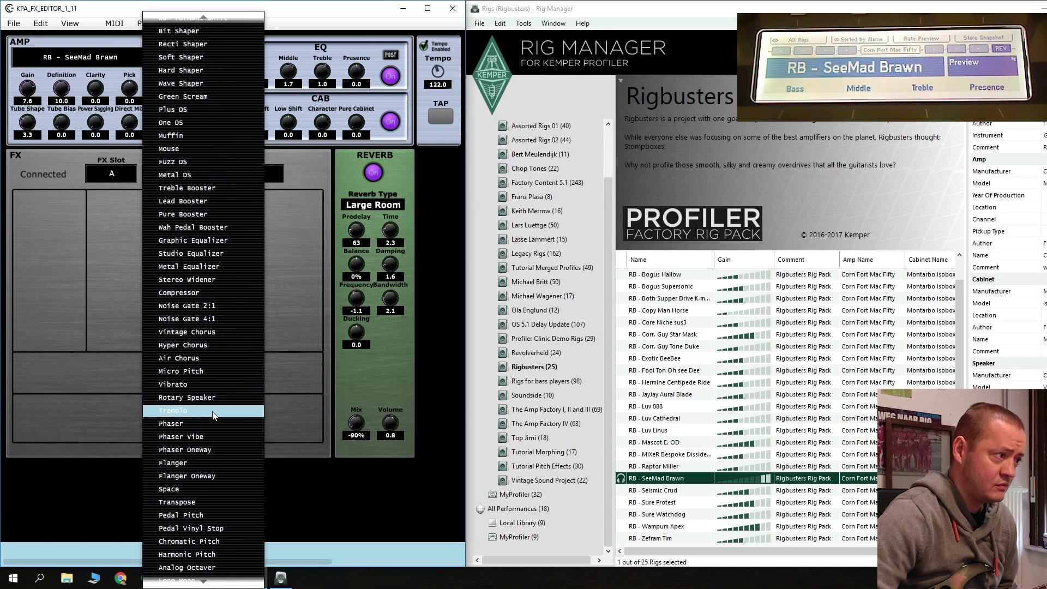
pyautogui.click(226, 319)
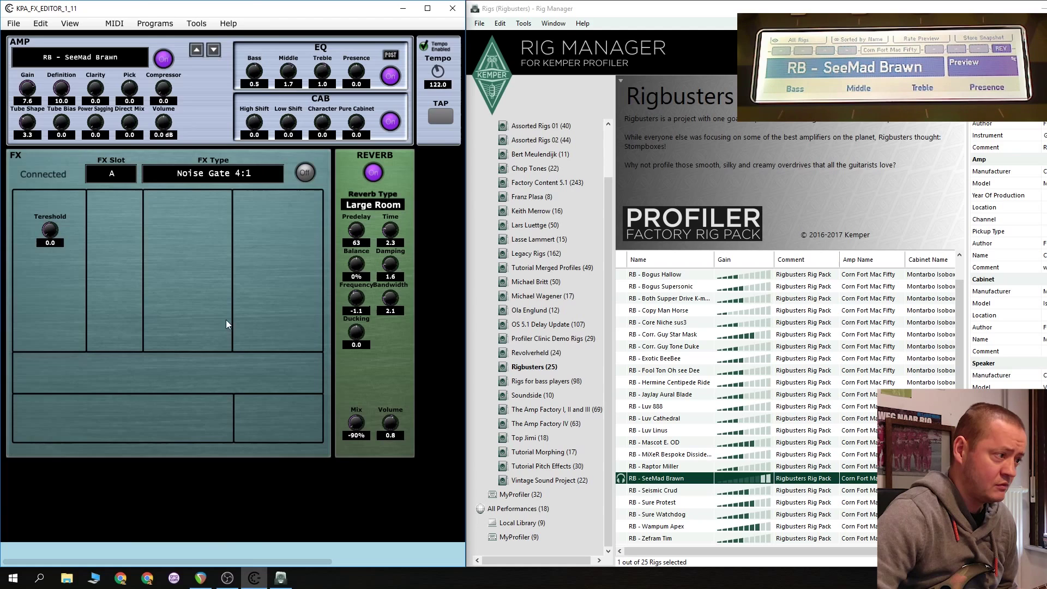
pyautogui.moveTo(58, 234); pyautogui.dragTo(49, 185)
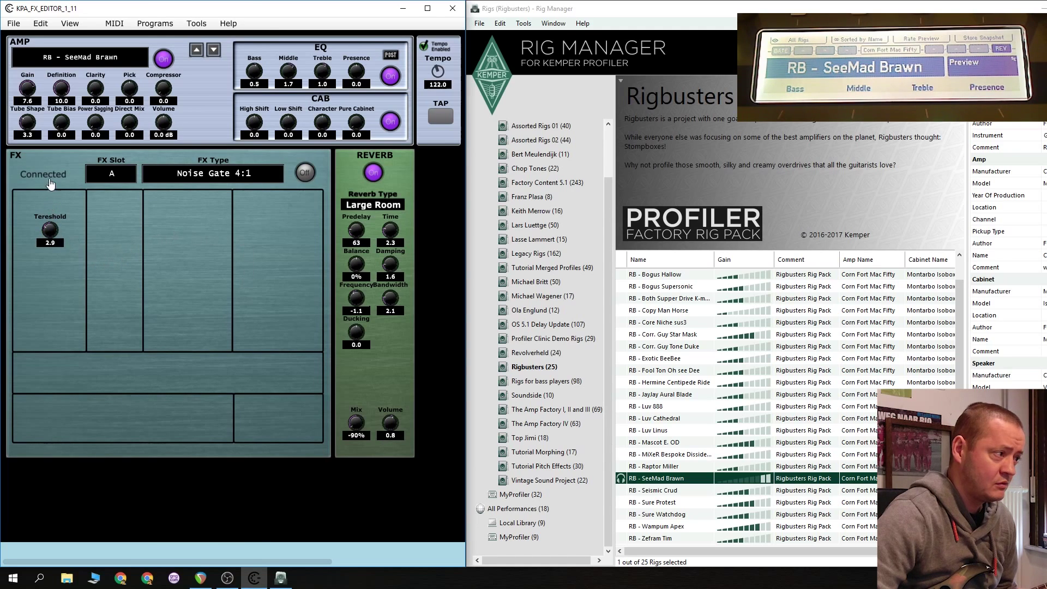
pyautogui.click(304, 173)
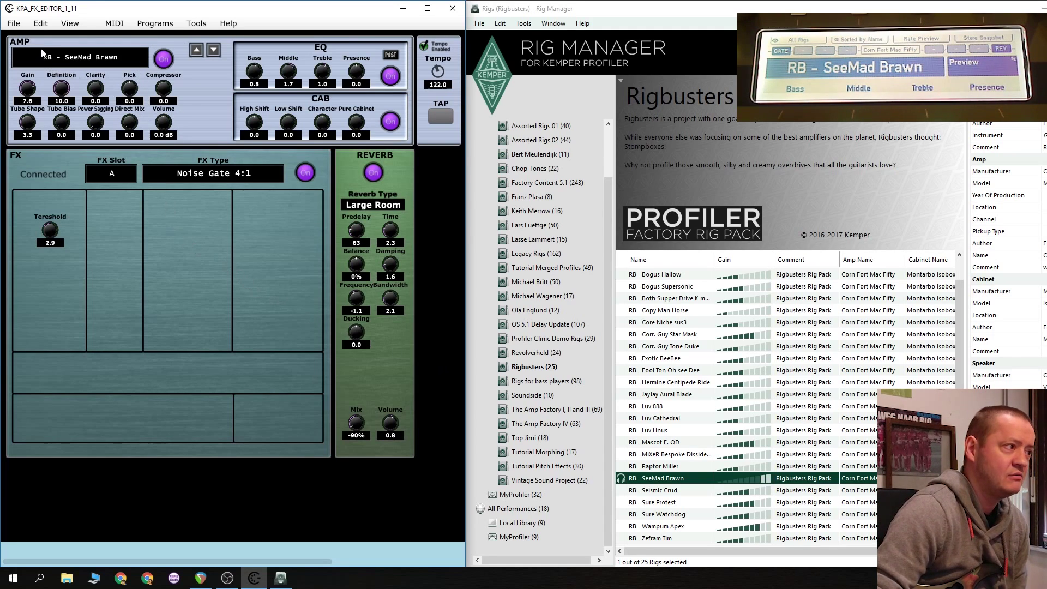
# - Delete the 'RB - SeeMad ' prefix so the rig is named 'Brawn'
pyautogui.moveTo(68, 53); pyautogui.dragTo(3, 53)
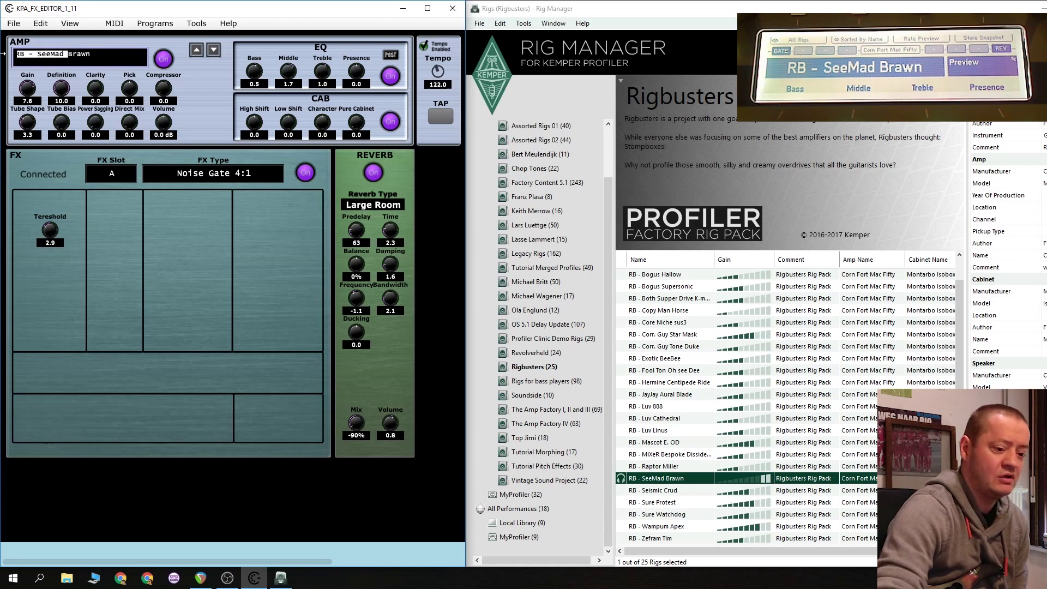
pyautogui.press('BackSpace')
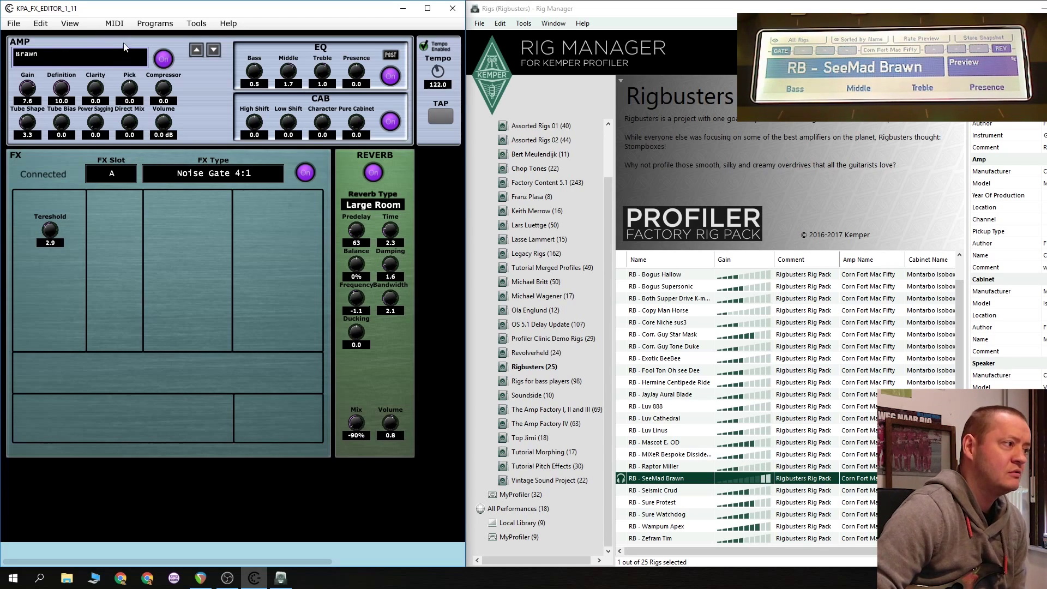
pyautogui.press('Return')
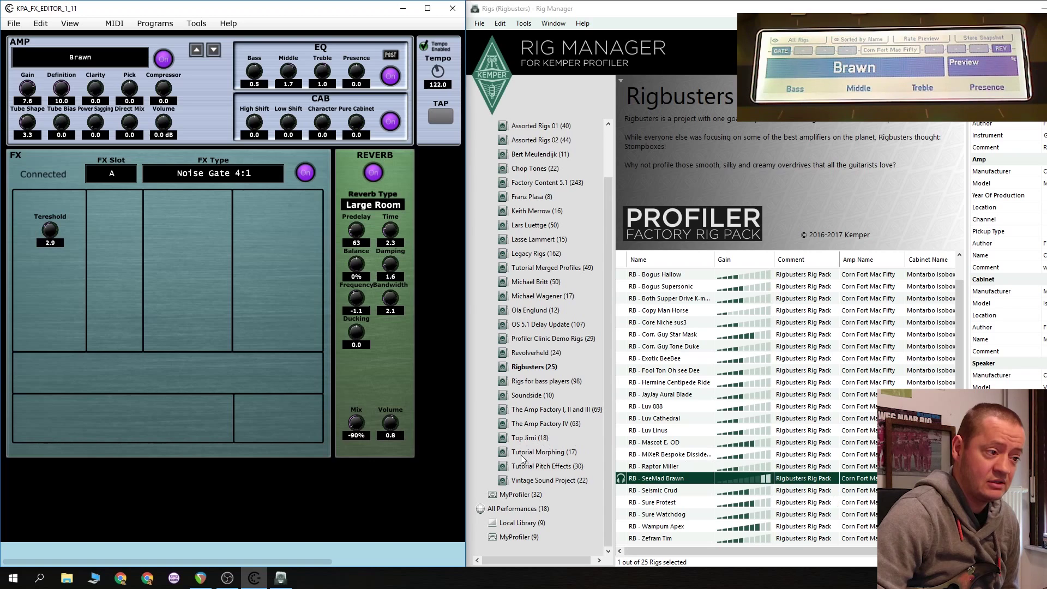
# - Open the 18-rig Top Jimi pack and load TJ - Mars JM100 Max Bst1 onto the Profiler
pyautogui.click(530, 438)
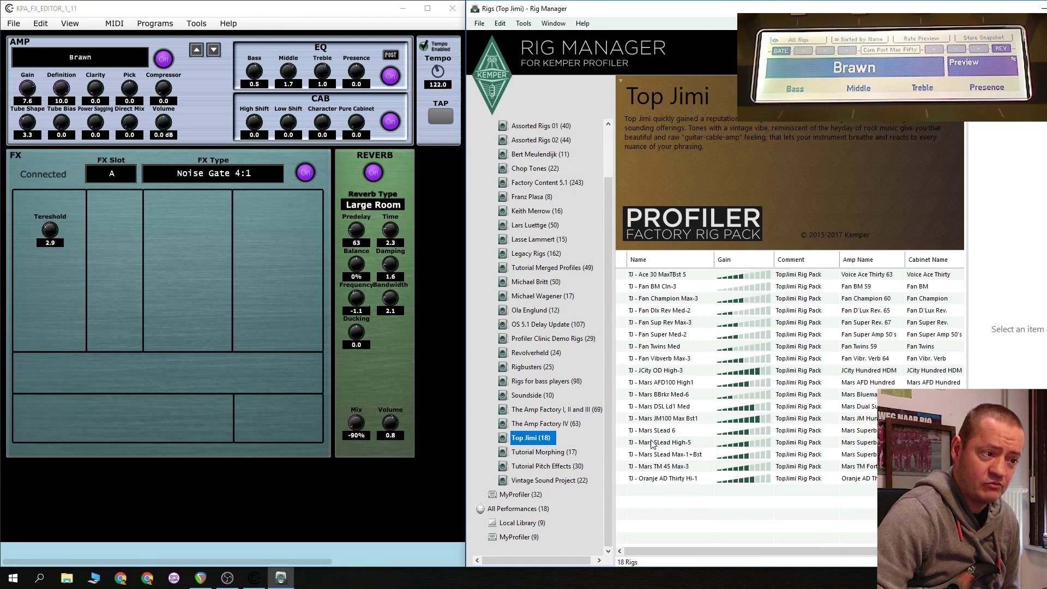
pyautogui.click(675, 373)
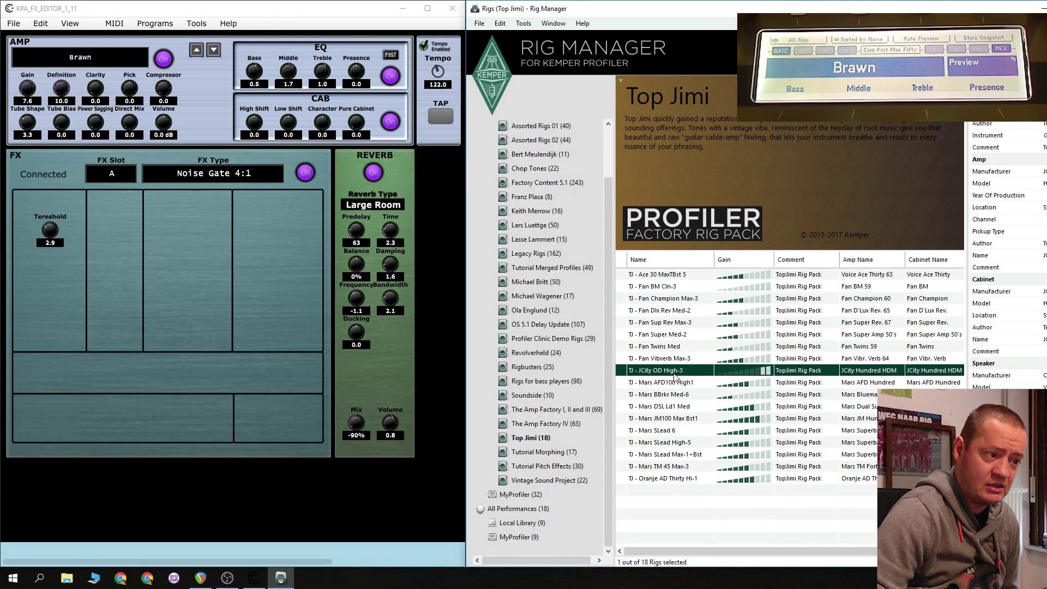
pyautogui.click(687, 420)
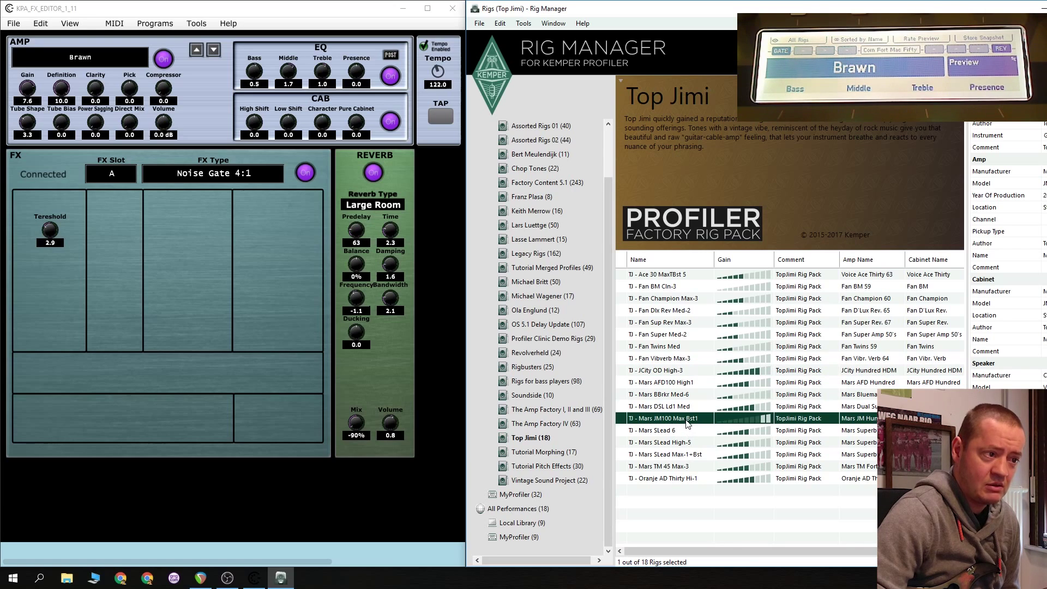
pyautogui.doubleClick(687, 424)
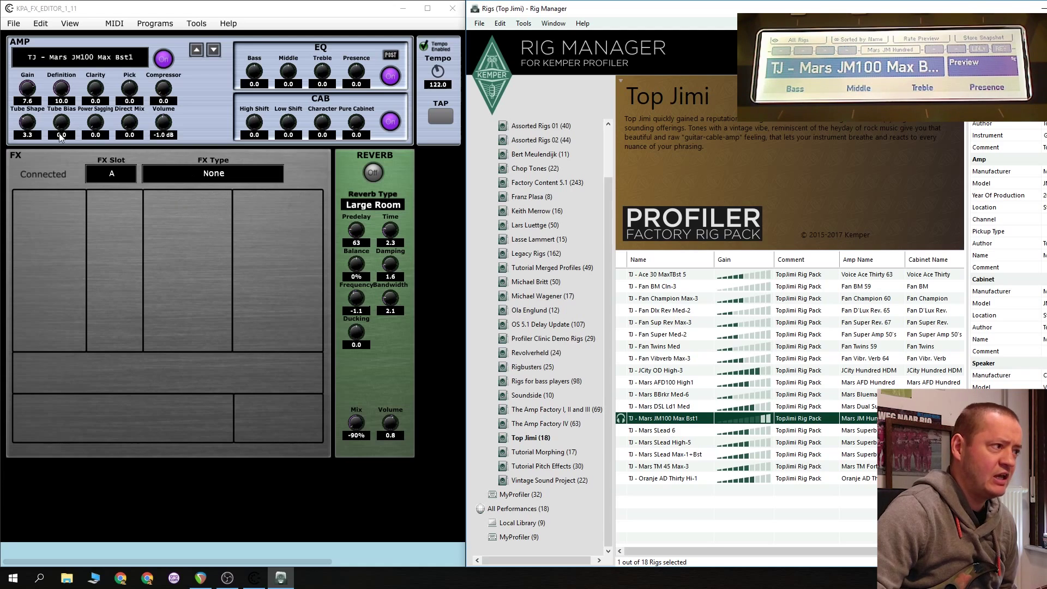
# - Lower the amp gain and switch on a One DS drive in slot A with Tone 0.6, Drive 3.9
pyautogui.moveTo(28, 89); pyautogui.dragTo(24, 120)
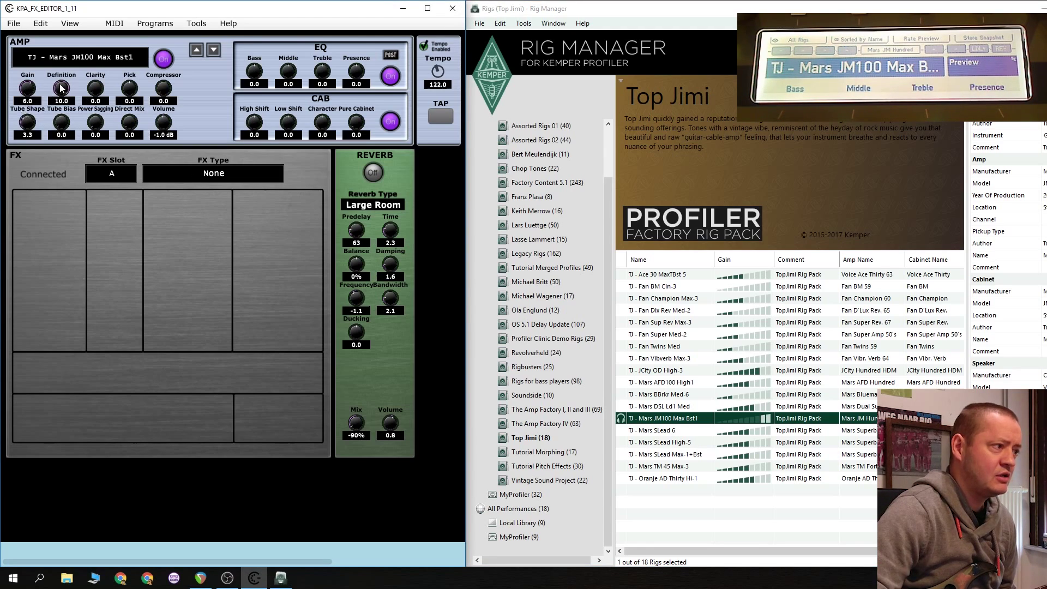
pyautogui.click(126, 174)
pyautogui.click(118, 193)
pyautogui.click(243, 180)
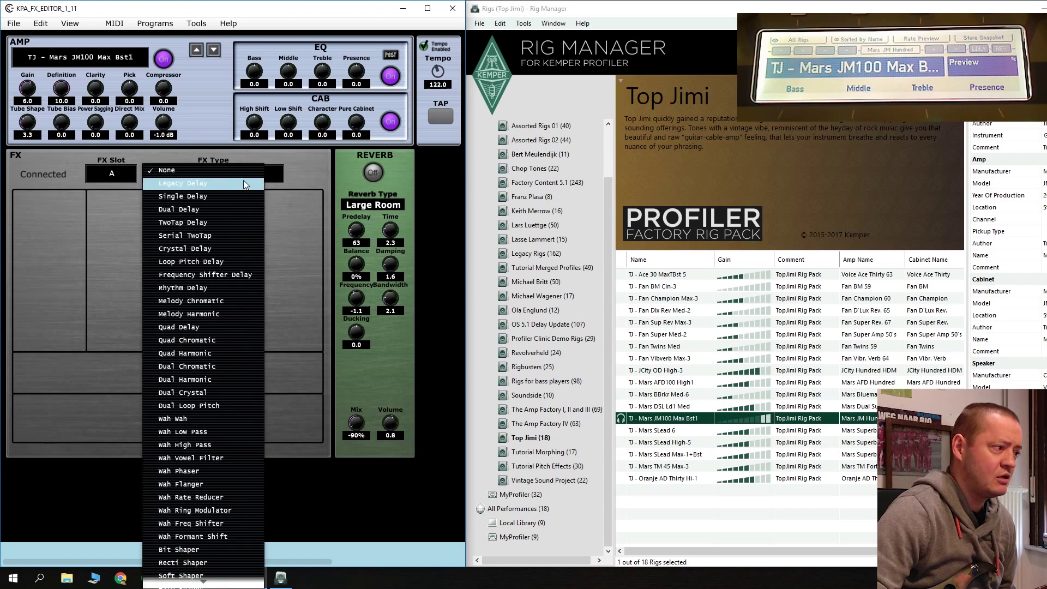
pyautogui.scroll(-5, 215, 437)
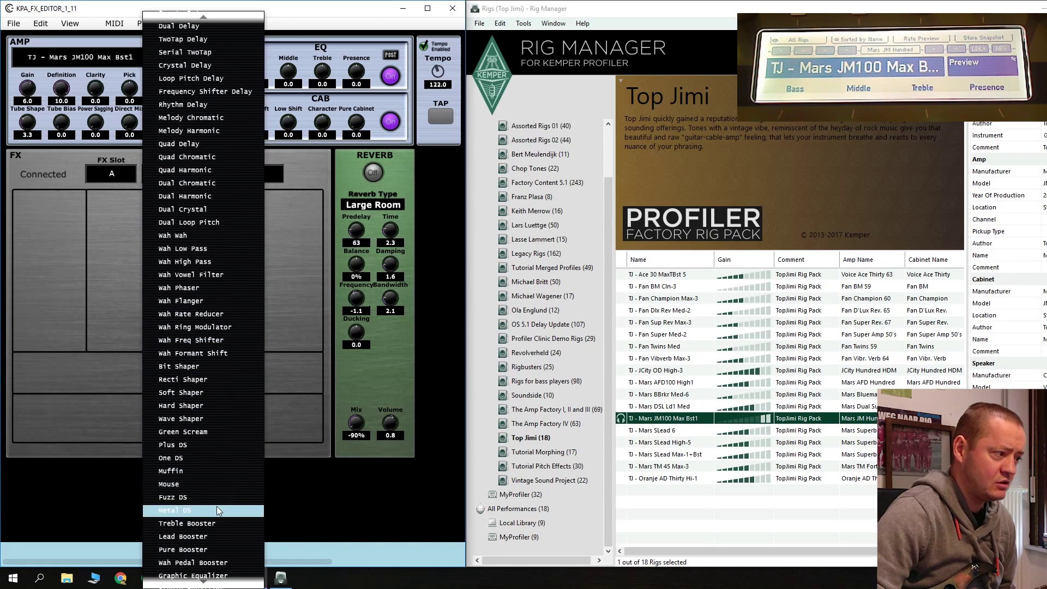
pyautogui.click(202, 461)
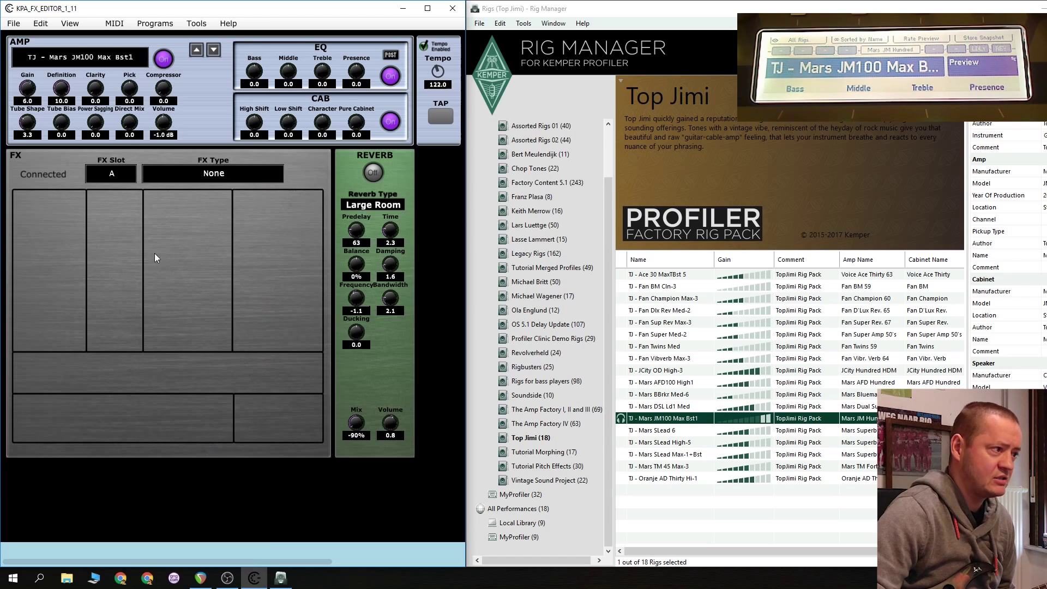
pyautogui.click(234, 180)
pyautogui.scroll(-5, 213, 469)
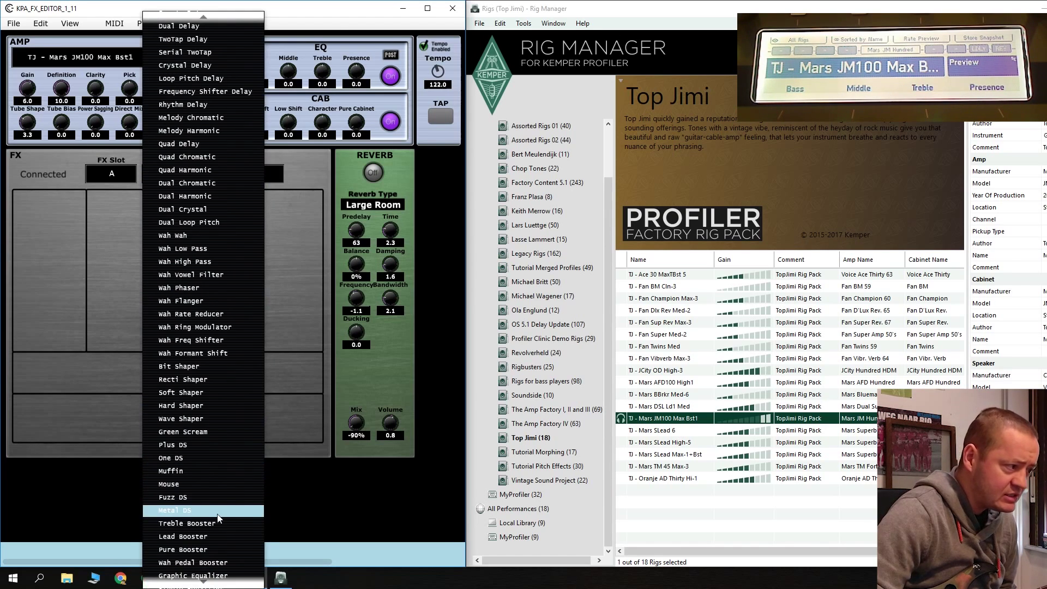
pyautogui.click(183, 458)
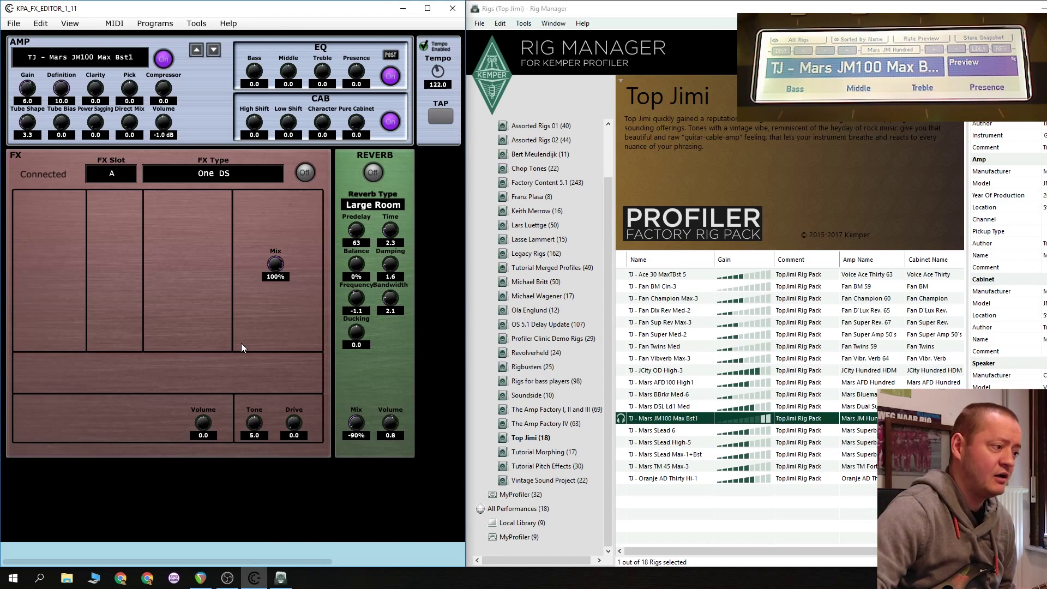
pyautogui.click(305, 172)
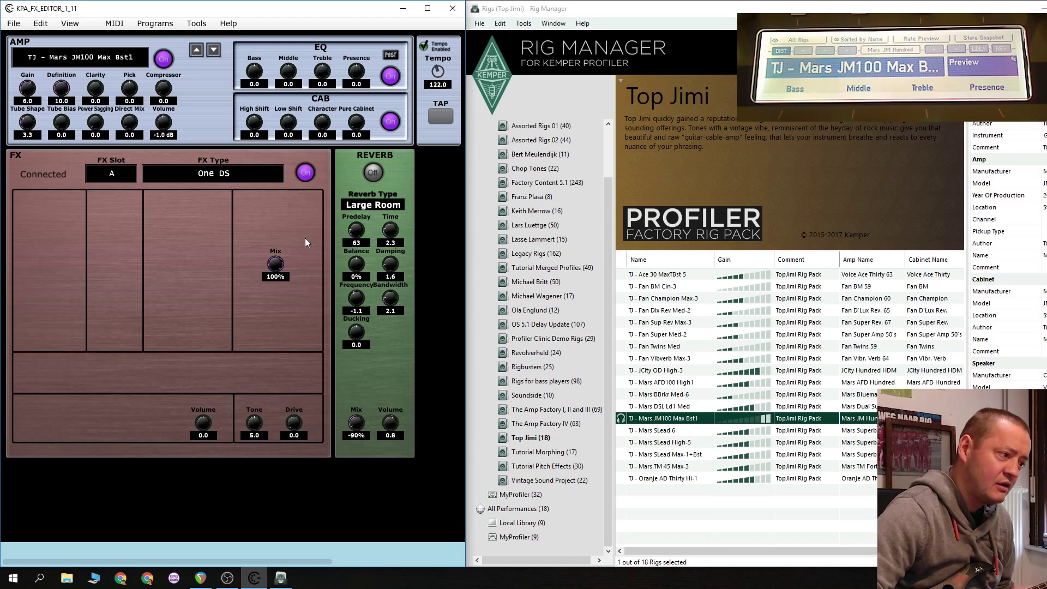
pyautogui.moveTo(255, 424); pyautogui.dragTo(298, 419)
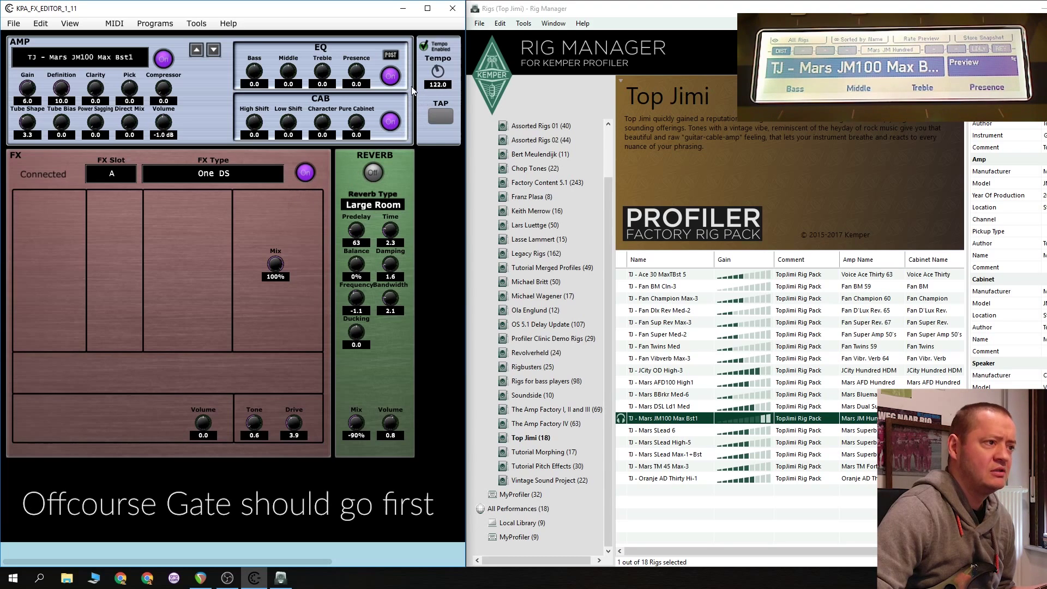
# - Put a Noise Gate 4:1 effect in FX slot B
pyautogui.click(117, 174)
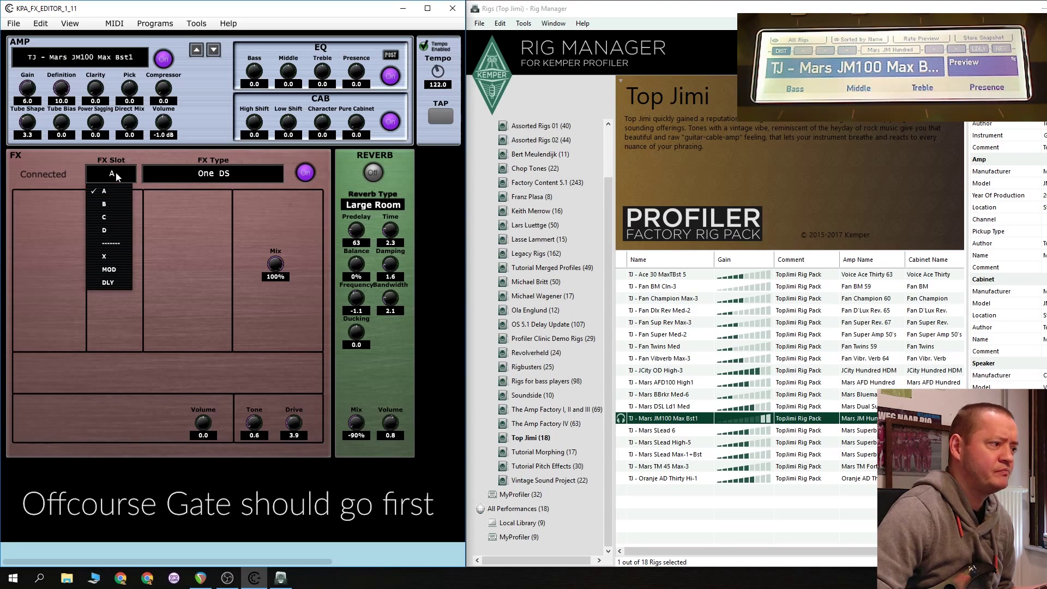
pyautogui.click(99, 208)
pyautogui.click(229, 174)
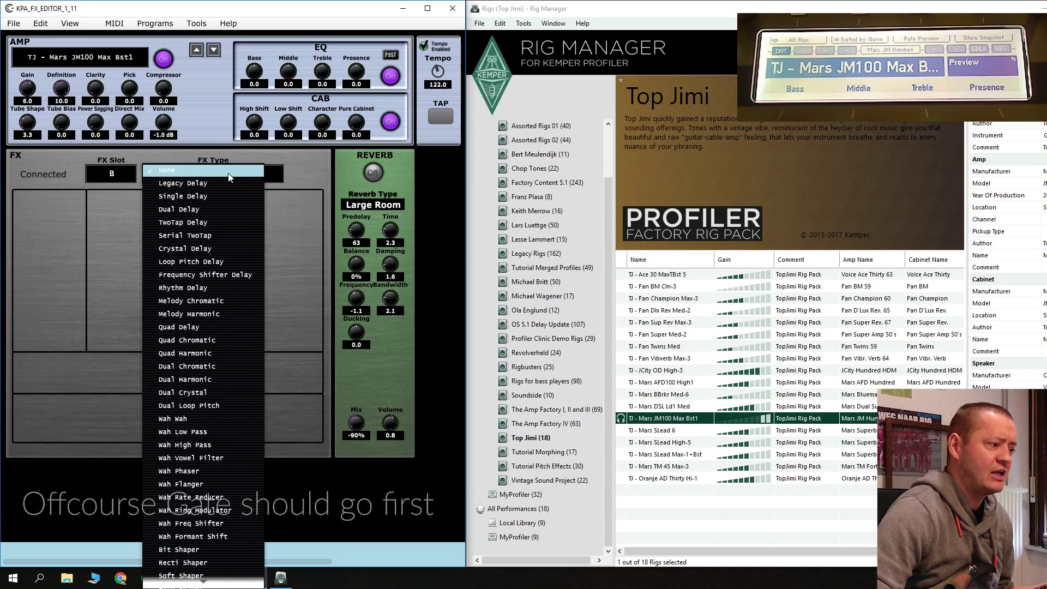
pyautogui.scroll(-5, 218, 469)
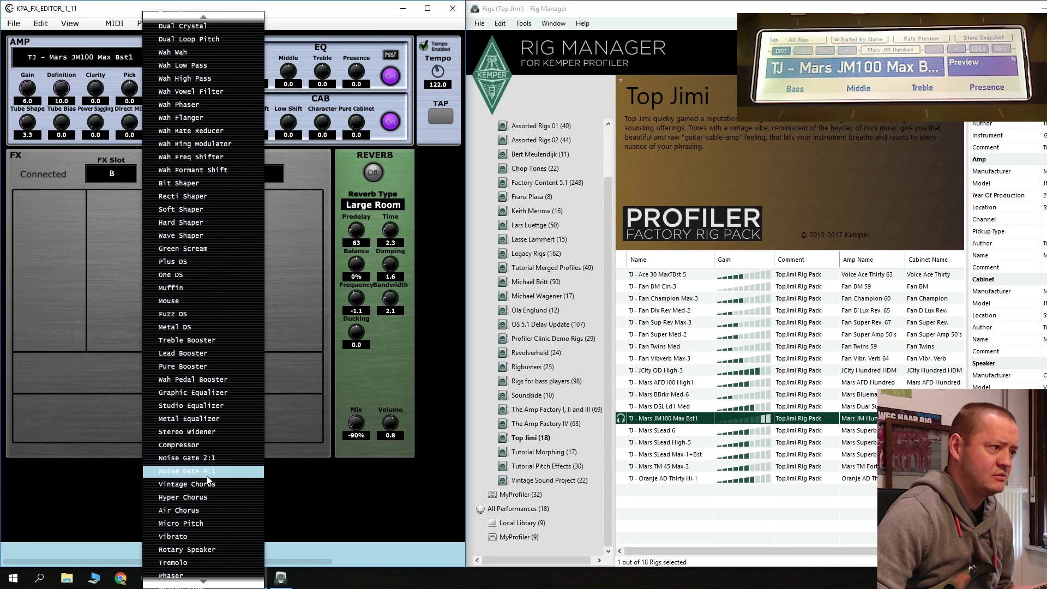
pyautogui.click(207, 480)
pyautogui.click(236, 173)
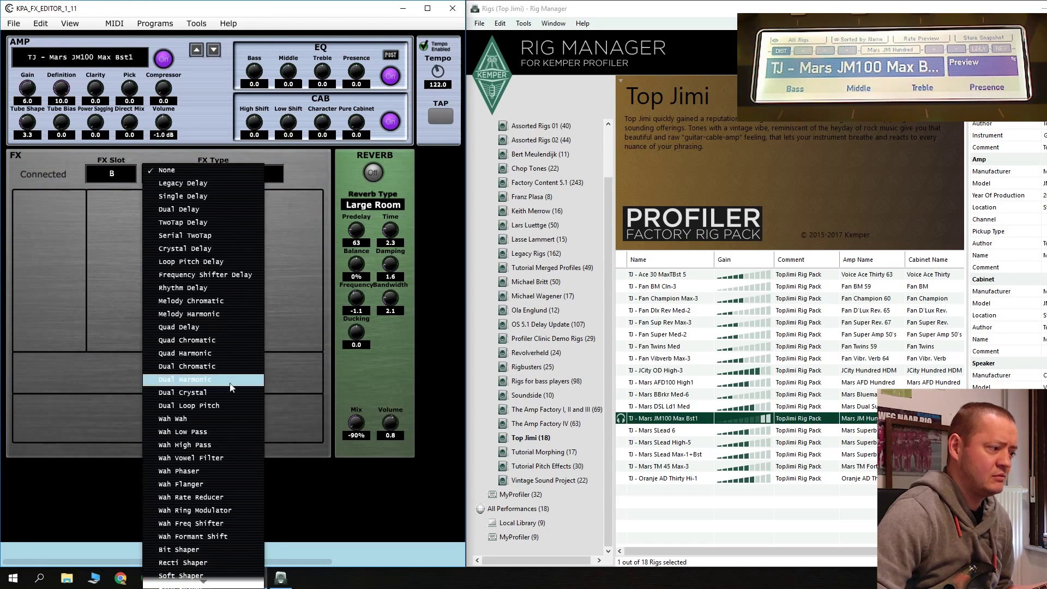
pyautogui.scroll(-5, 229, 387)
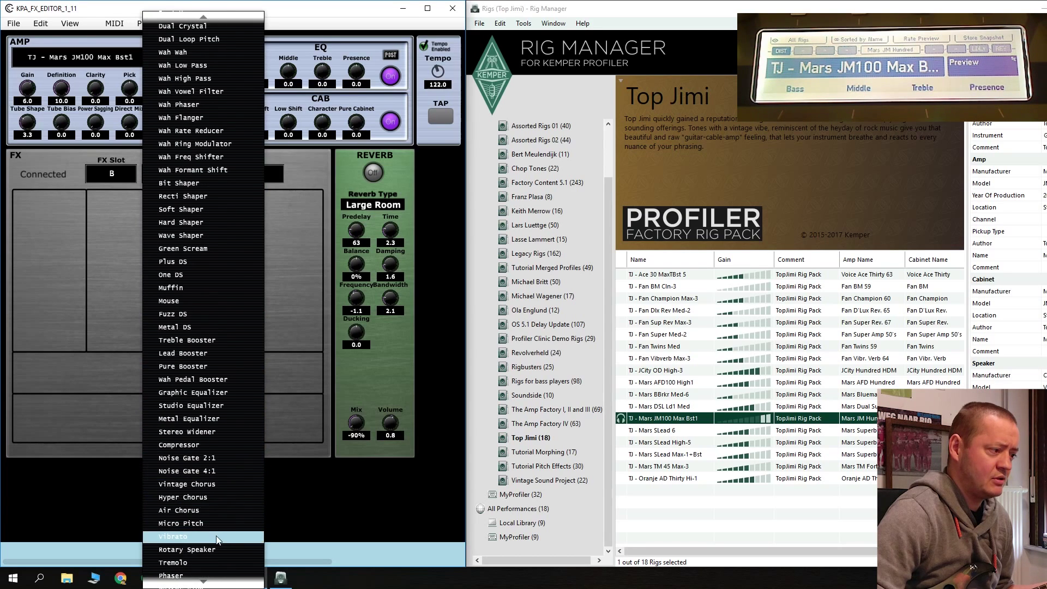
pyautogui.click(216, 472)
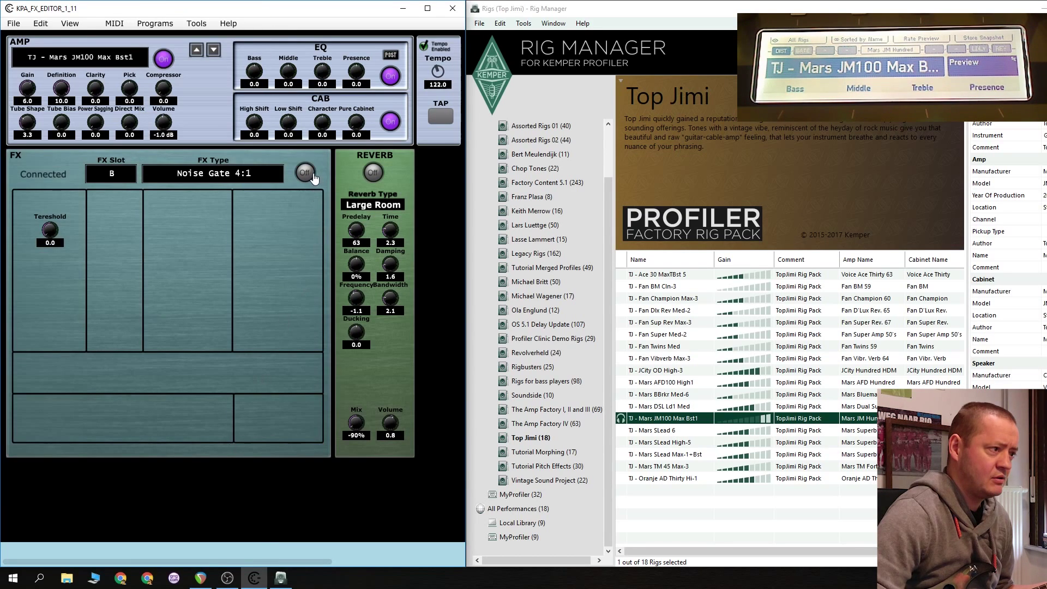
# - Switch the noise gate on, raise its threshold, then load the .TC-TriAxis R H30-V60 rig
pyautogui.click(306, 173)
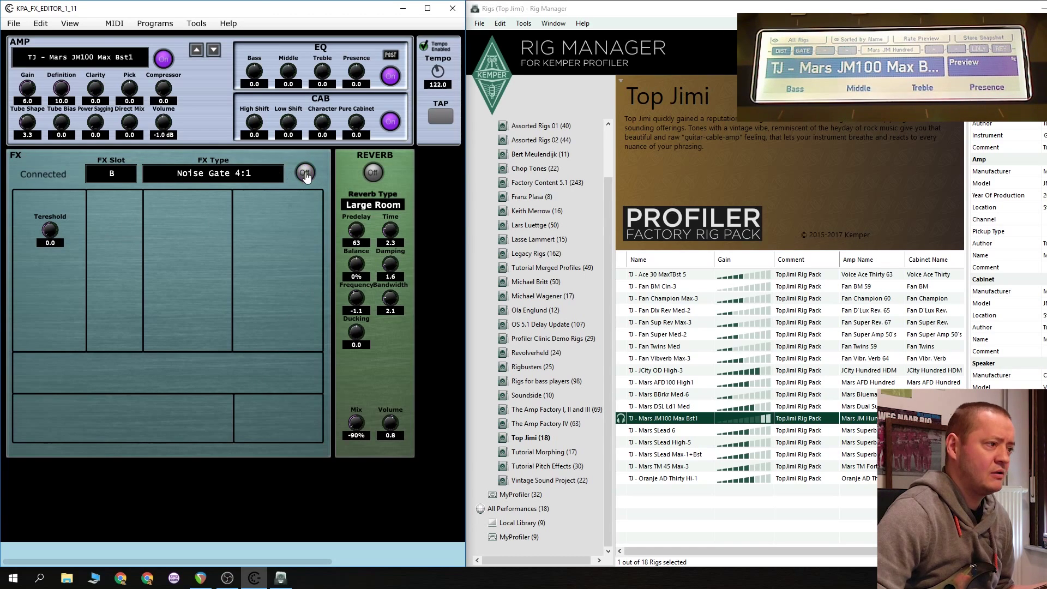
pyautogui.click(305, 173)
pyautogui.click(215, 178)
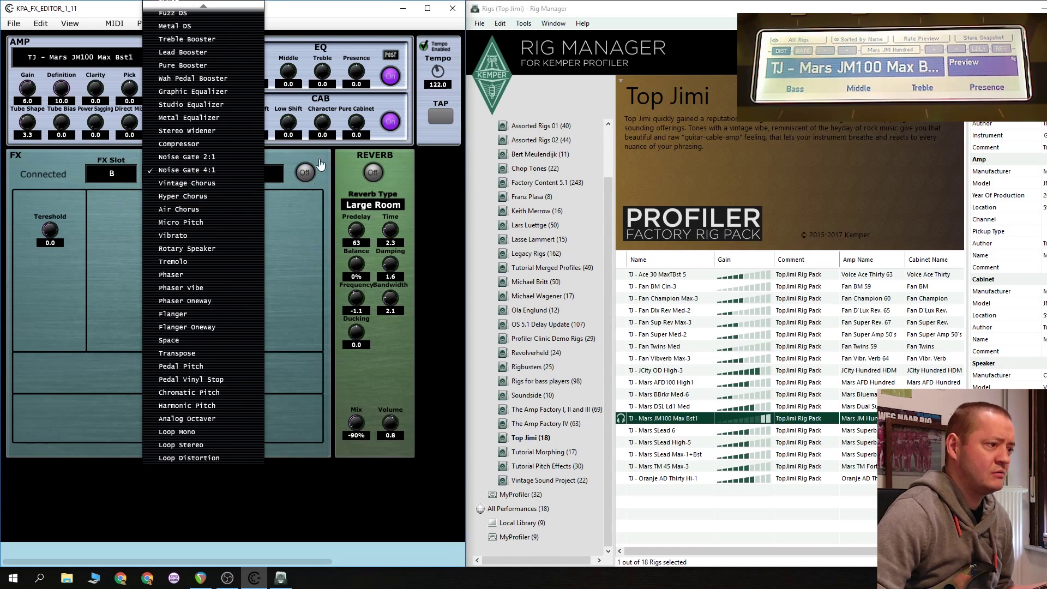
pyautogui.click(307, 172)
pyautogui.moveTo(51, 241); pyautogui.dragTo(65, 168)
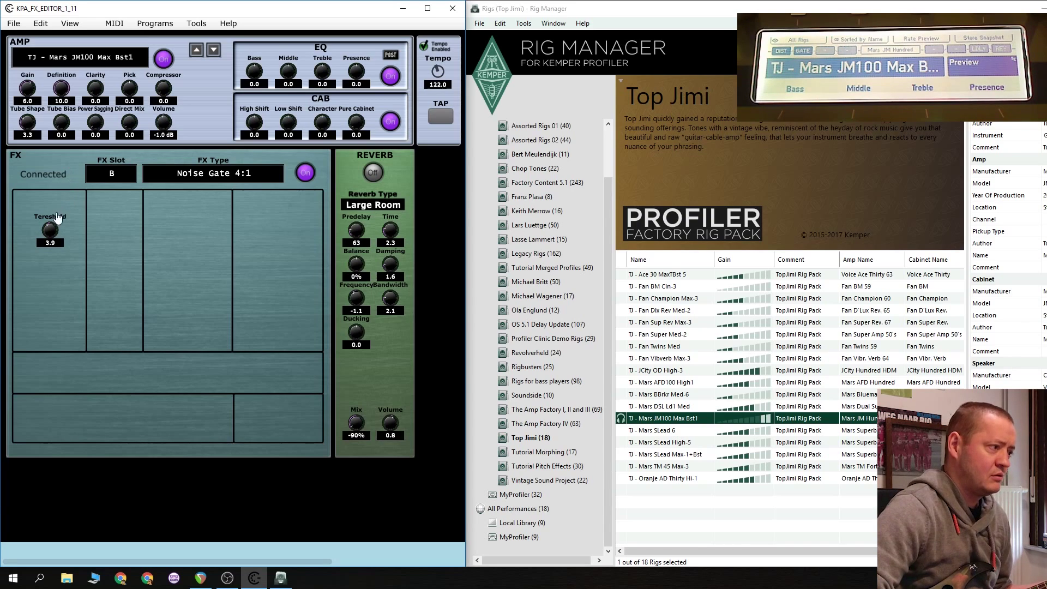
pyautogui.moveTo(52, 229); pyautogui.dragTo(57, 263)
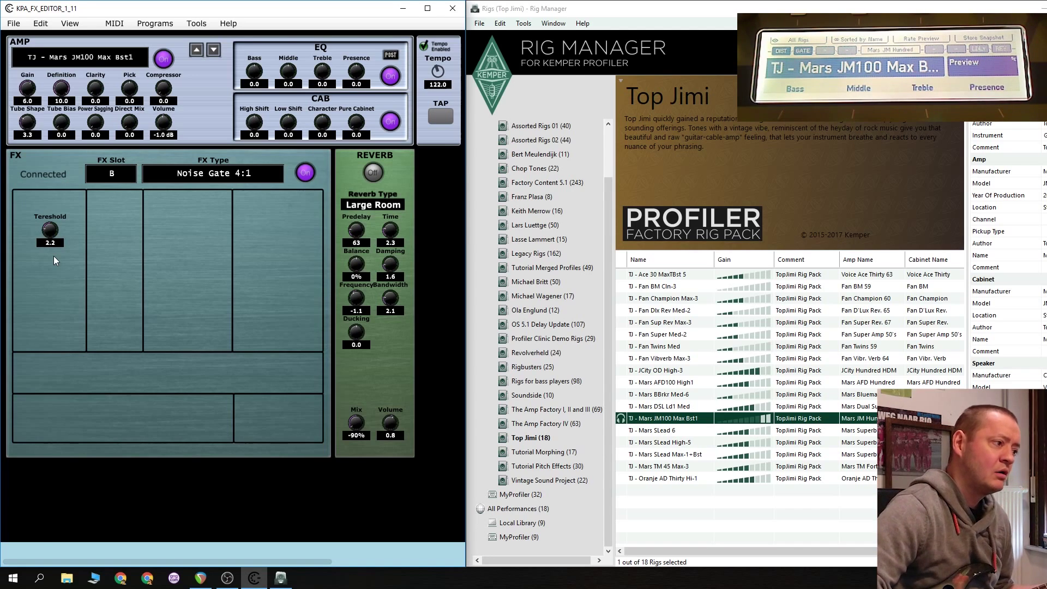
pyautogui.moveTo(48, 233); pyautogui.dragTo(75, 186)
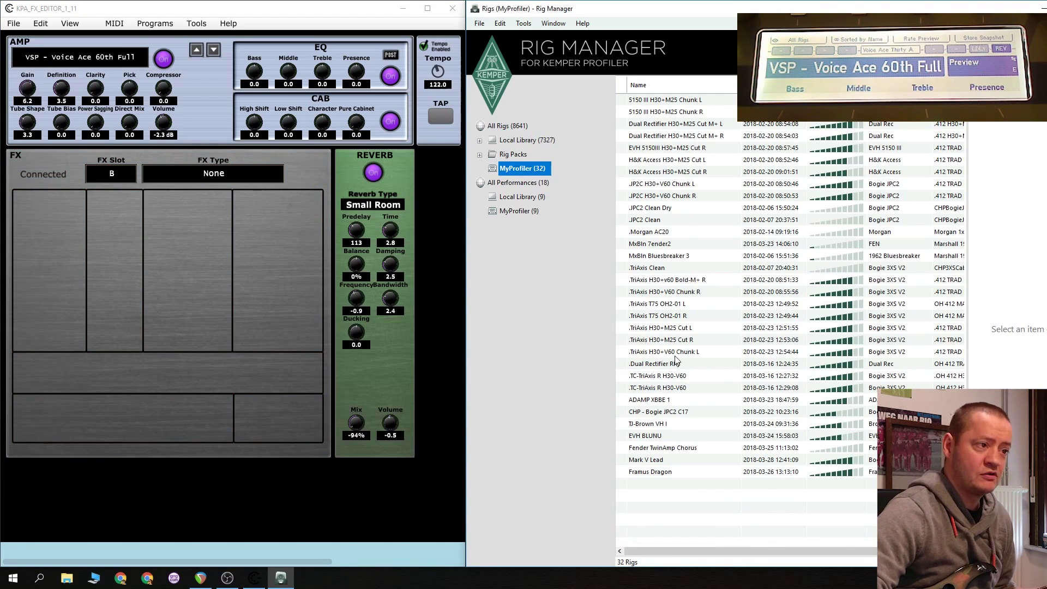
pyautogui.click(660, 380)
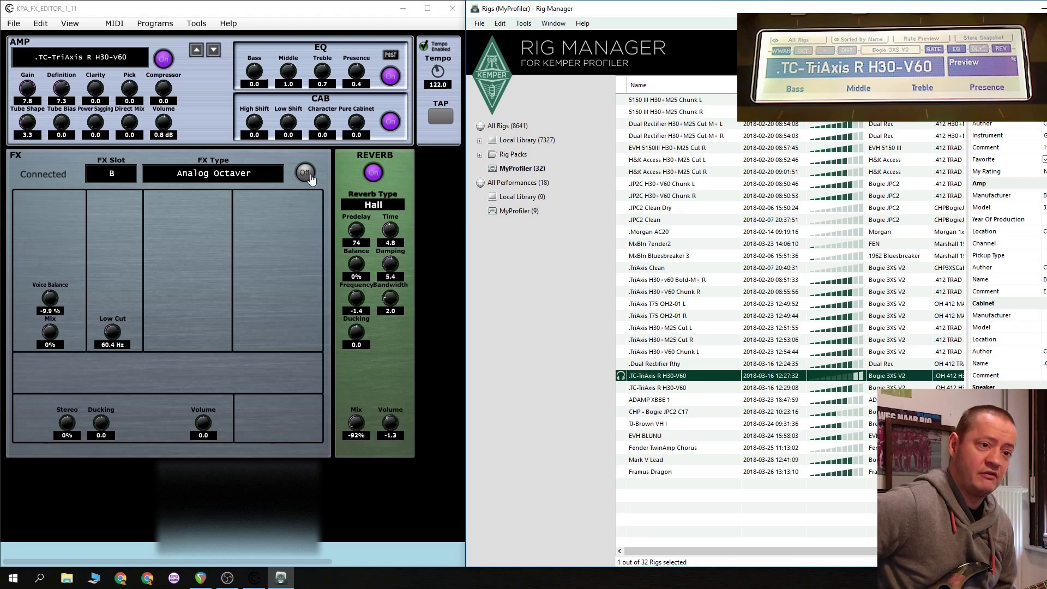
pyautogui.click(307, 175)
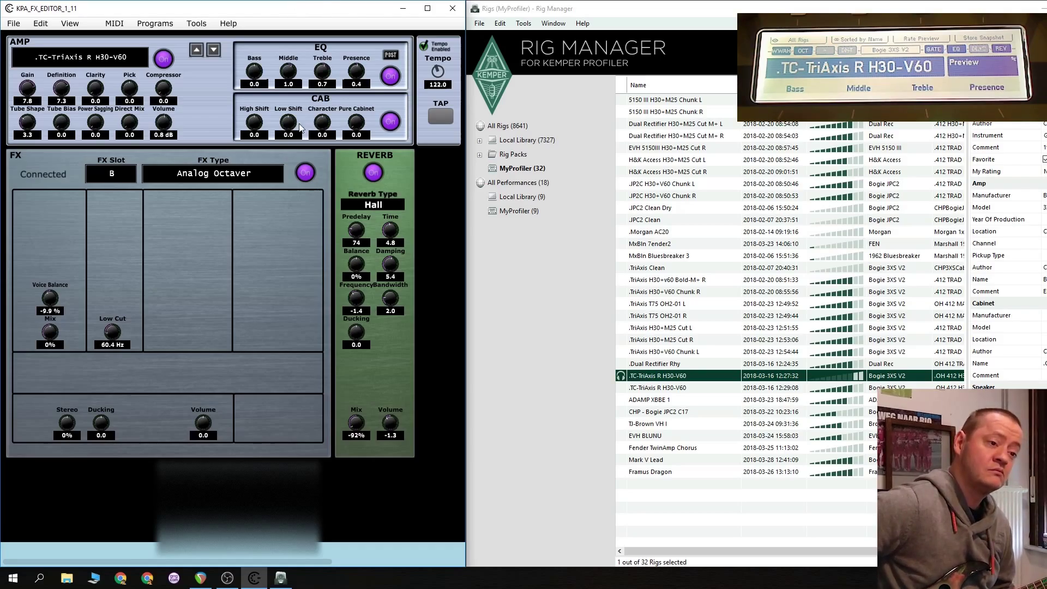
pyautogui.click(305, 172)
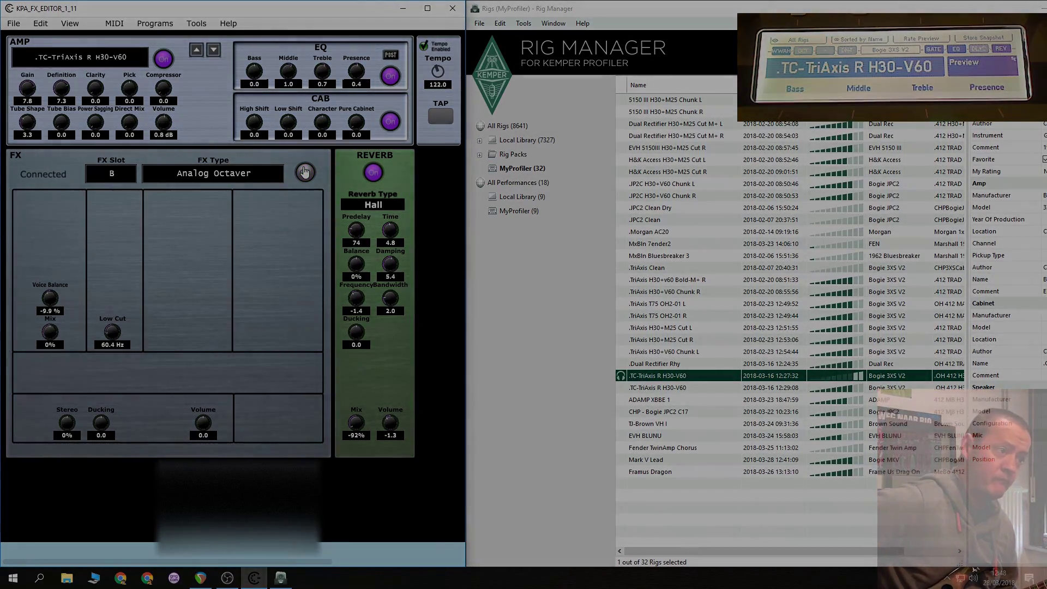